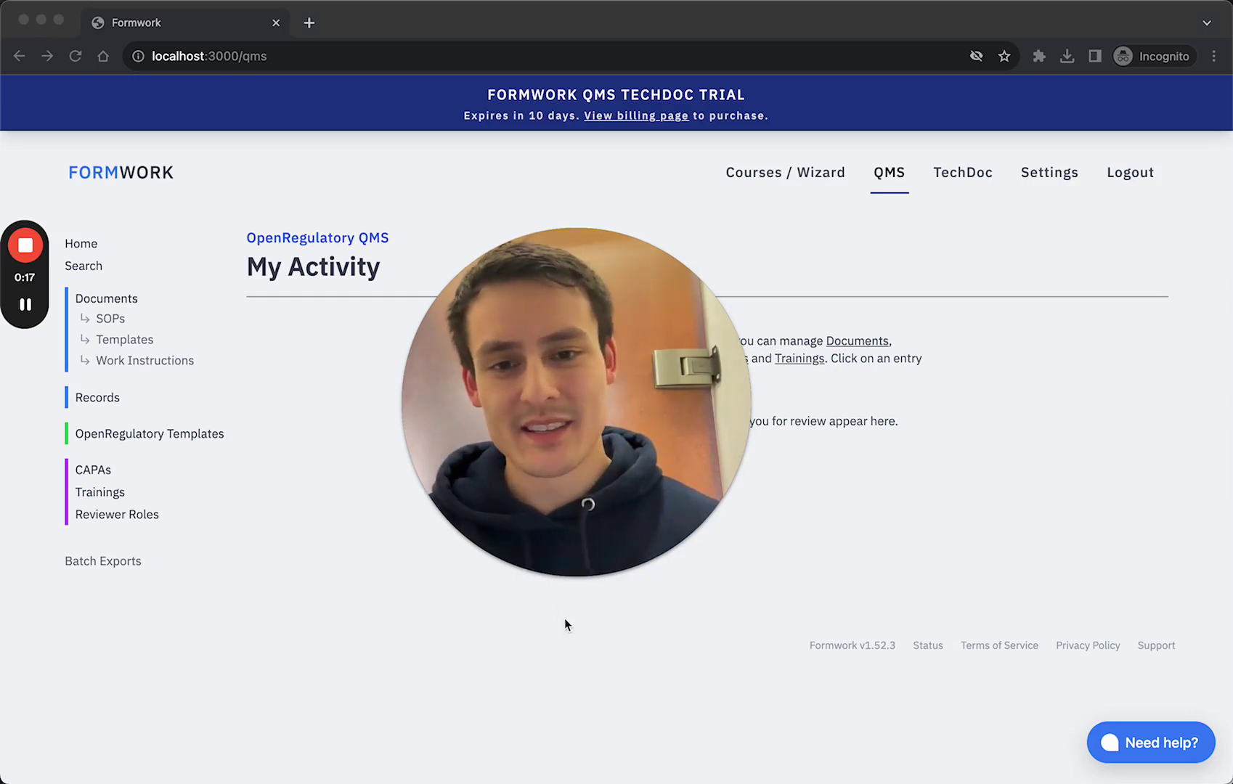
Open the CEV - SOP Clinical Evaluation template in the Quality Management System folder and show its copy options.
click(557, 576)
mouse_move(473, 476)
mouse_down()
mouse_move(1088, 578)
mouse_move(1096, 643)
mouse_up()
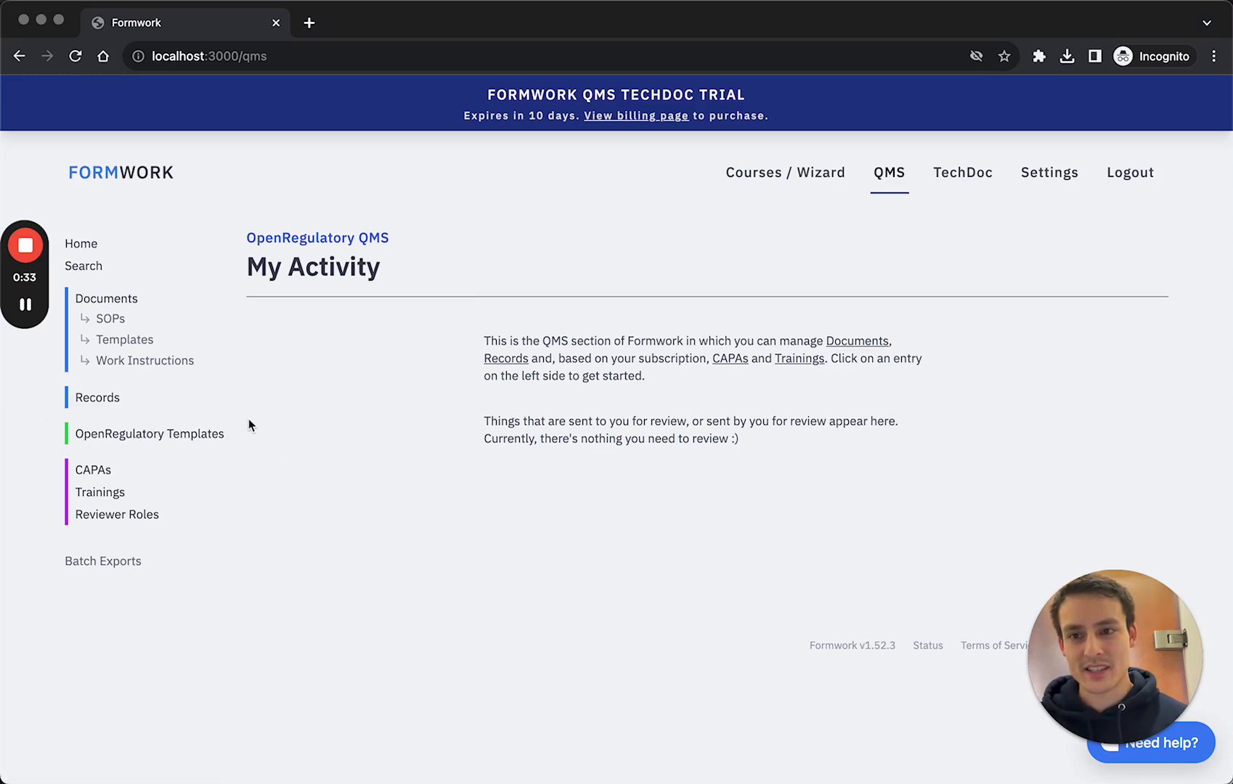
click(114, 437)
scroll(326, 457, down, 5)
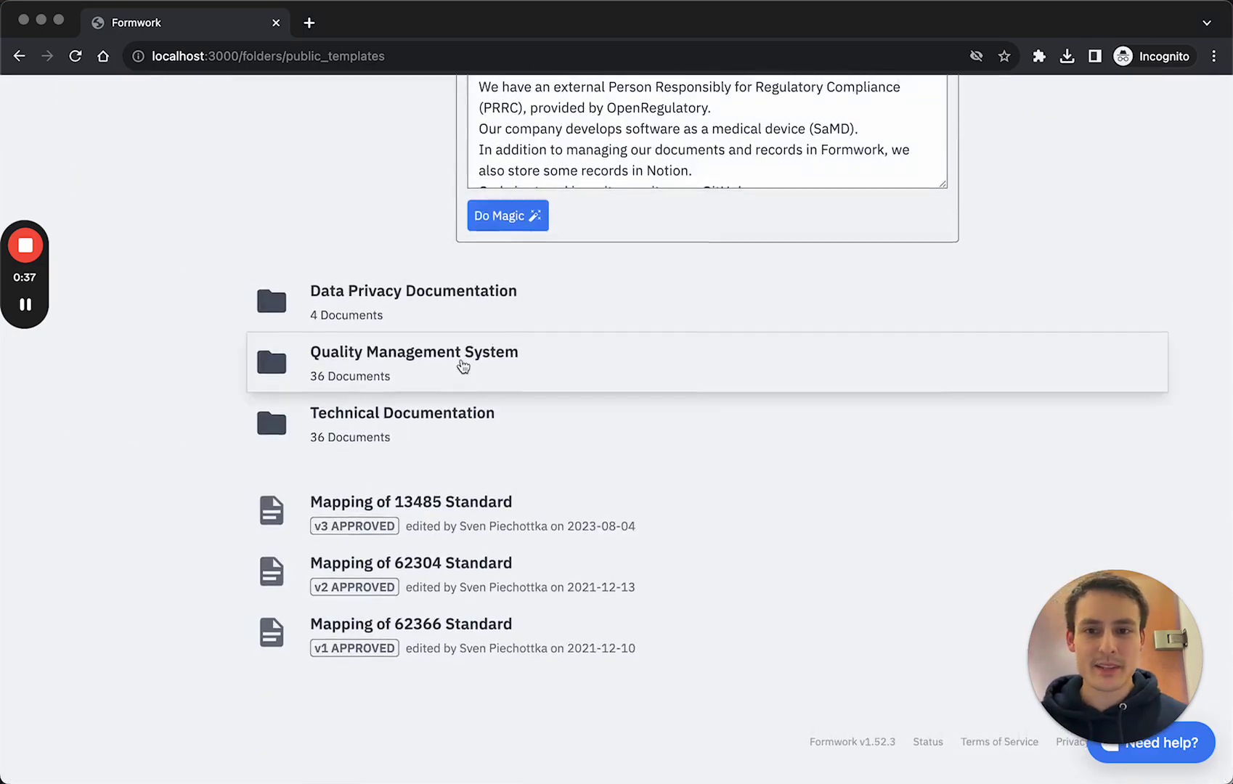
click(463, 366)
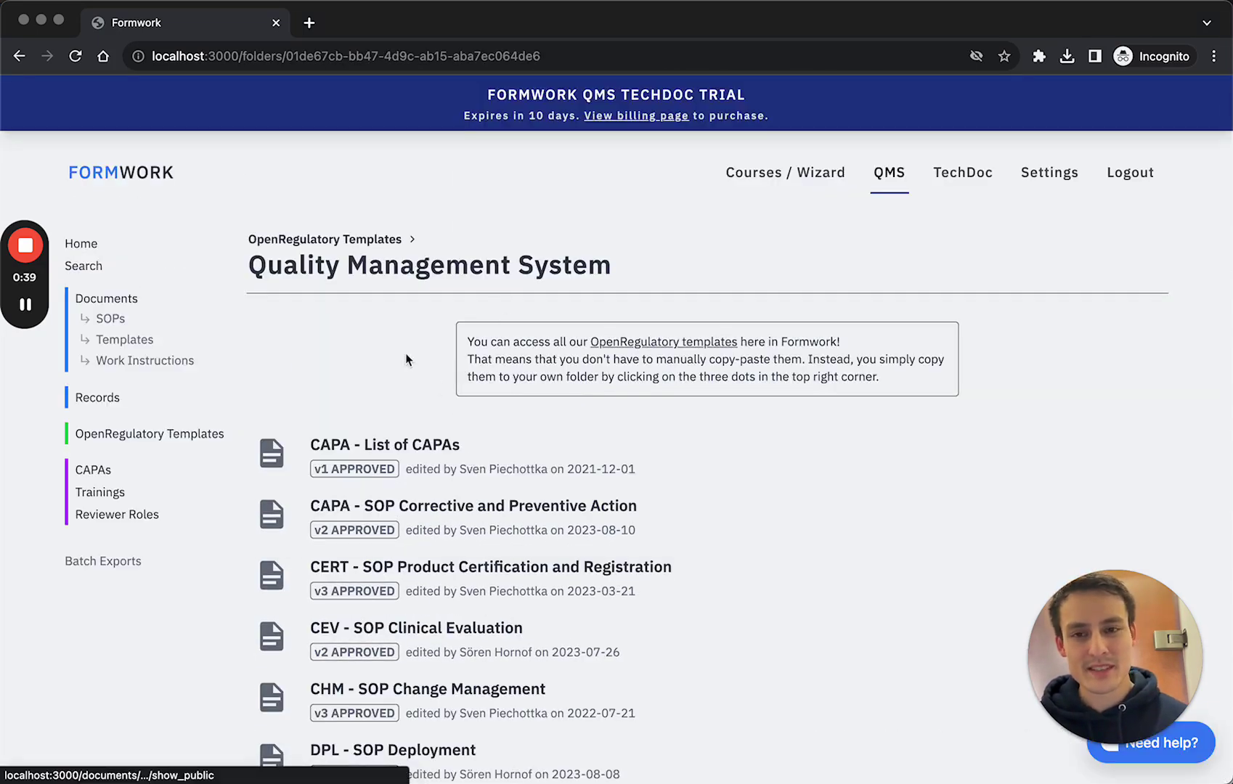
scroll(405, 360, down, 3)
scroll(440, 433, down, 1)
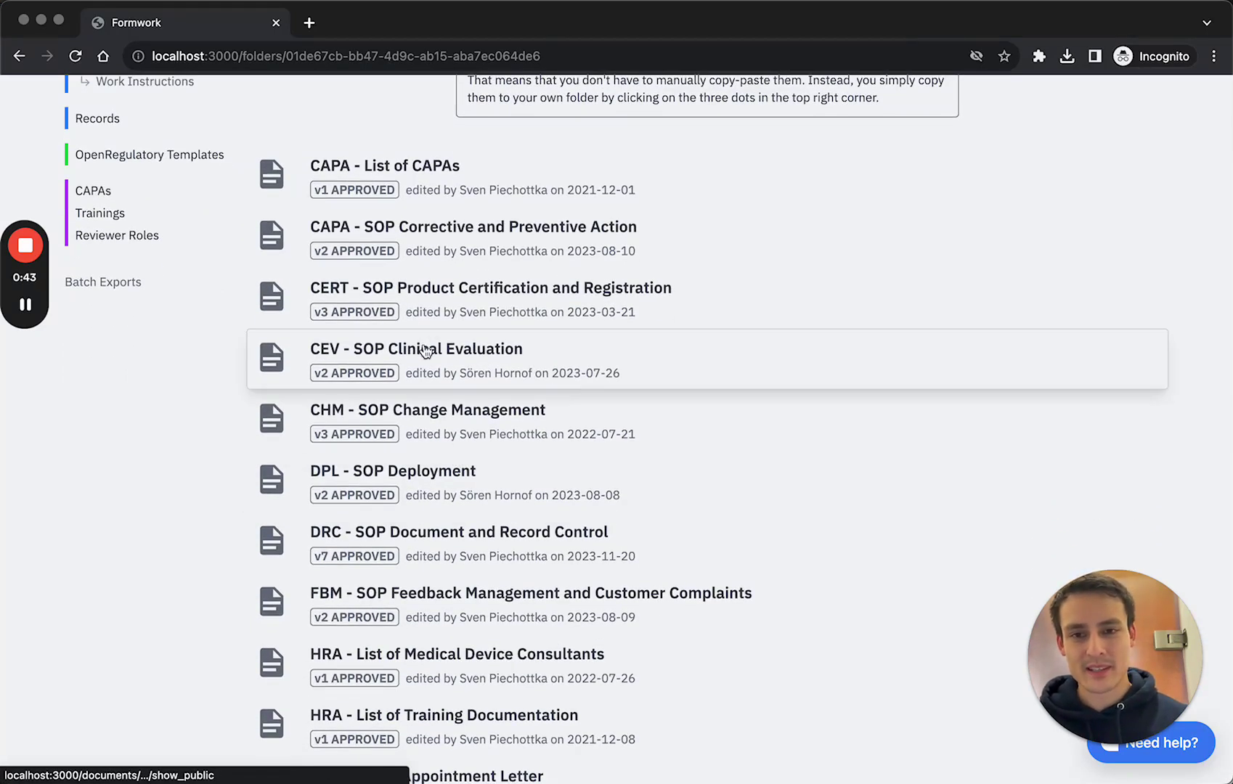
click(491, 352)
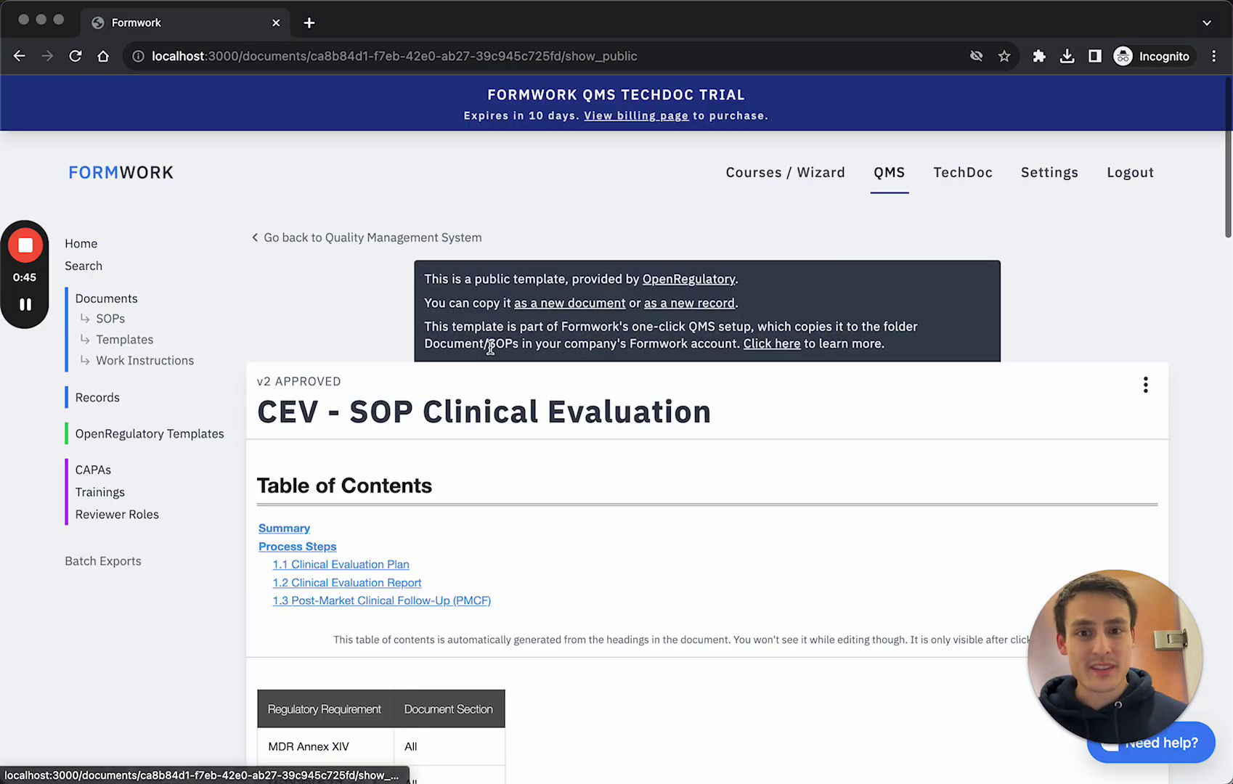
scroll(1021, 323, down, 3)
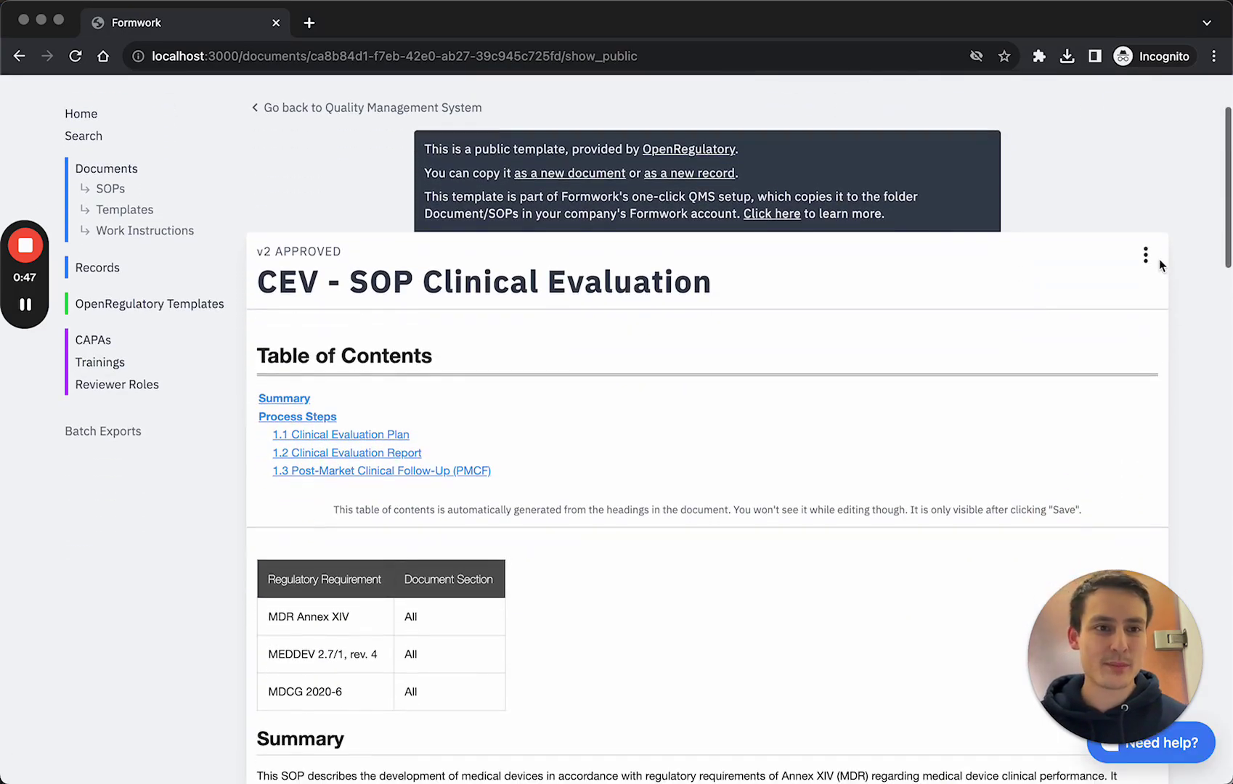
click(1146, 256)
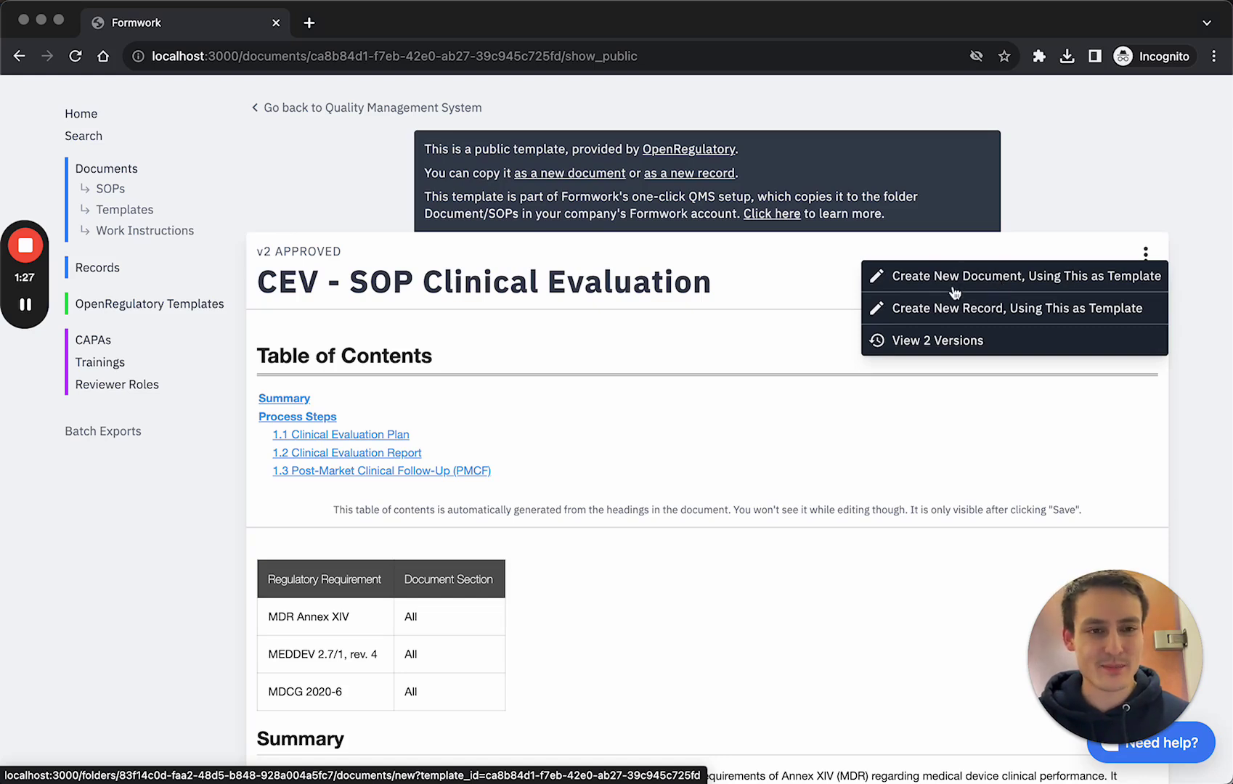
Close the copy-options dropdown on the CEV - SOP Clinical Evaluation template.
click(765, 303)
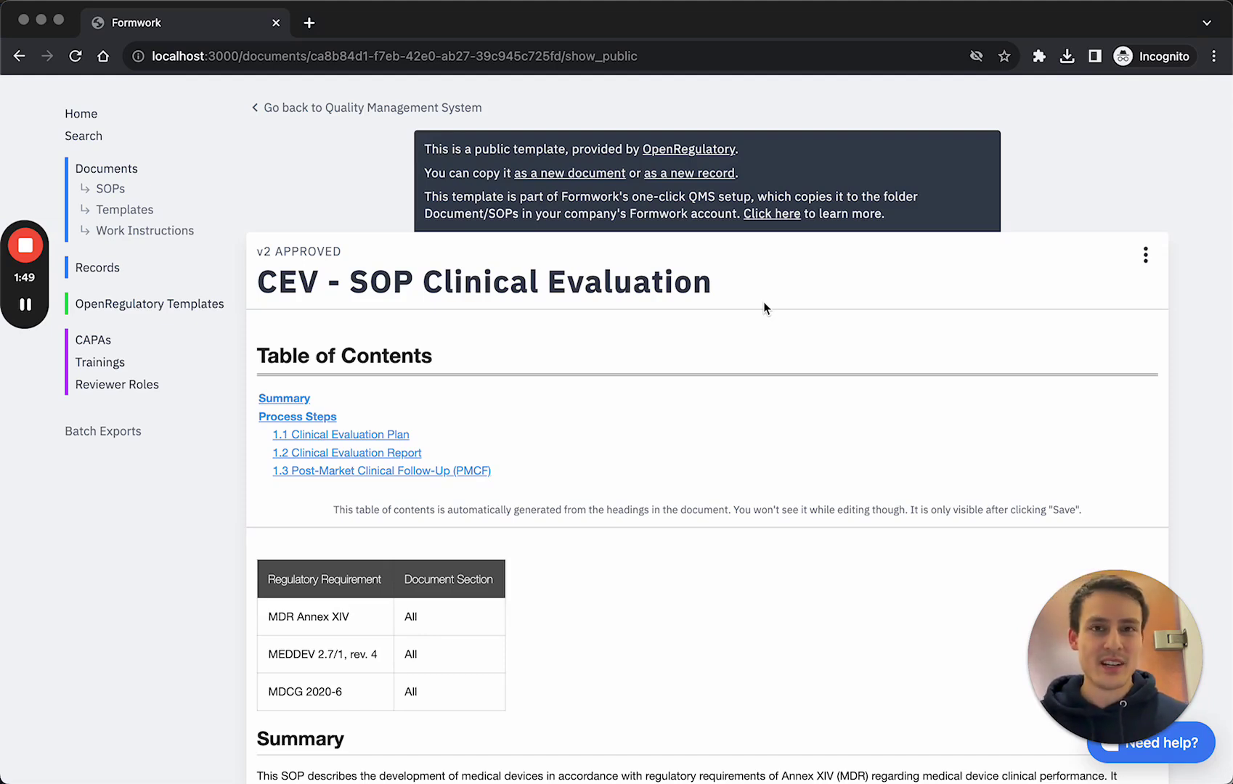
scroll(764, 302, up, 3)
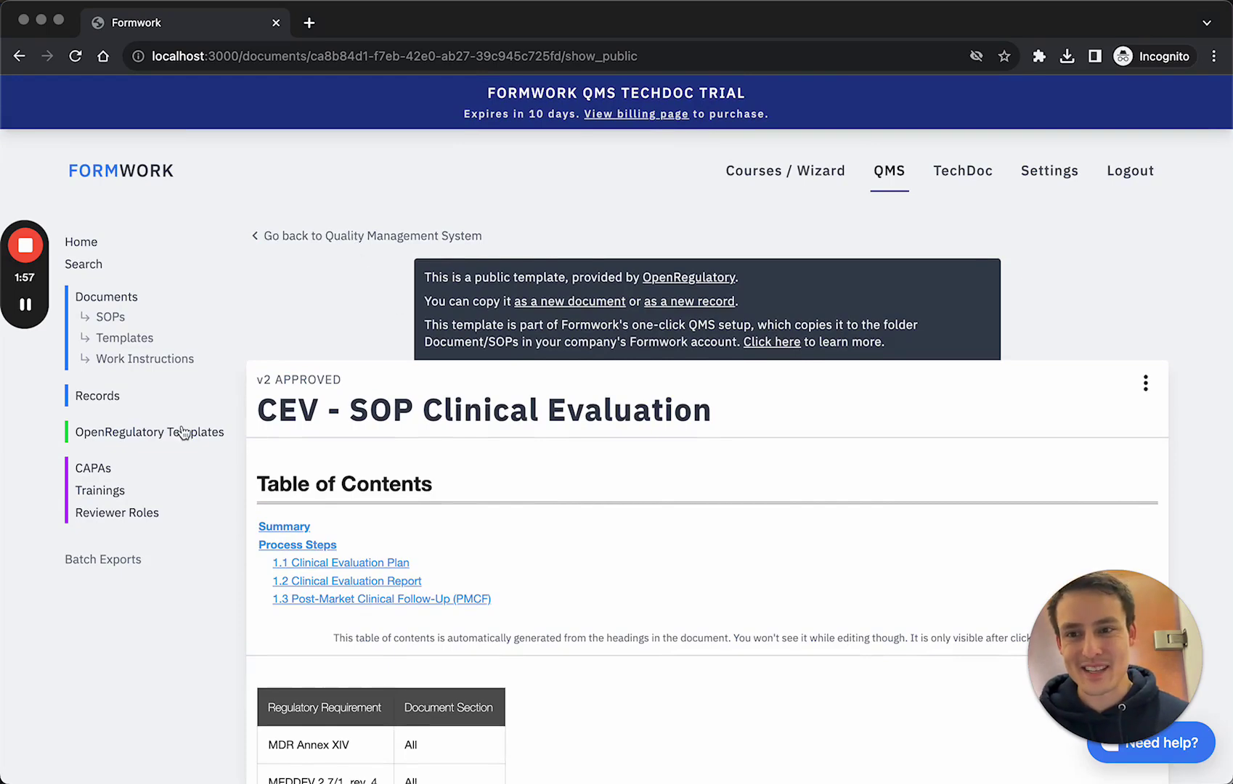
Go back to the OpenRegulatory Templates overview with its Magic-Copying card.
click(137, 434)
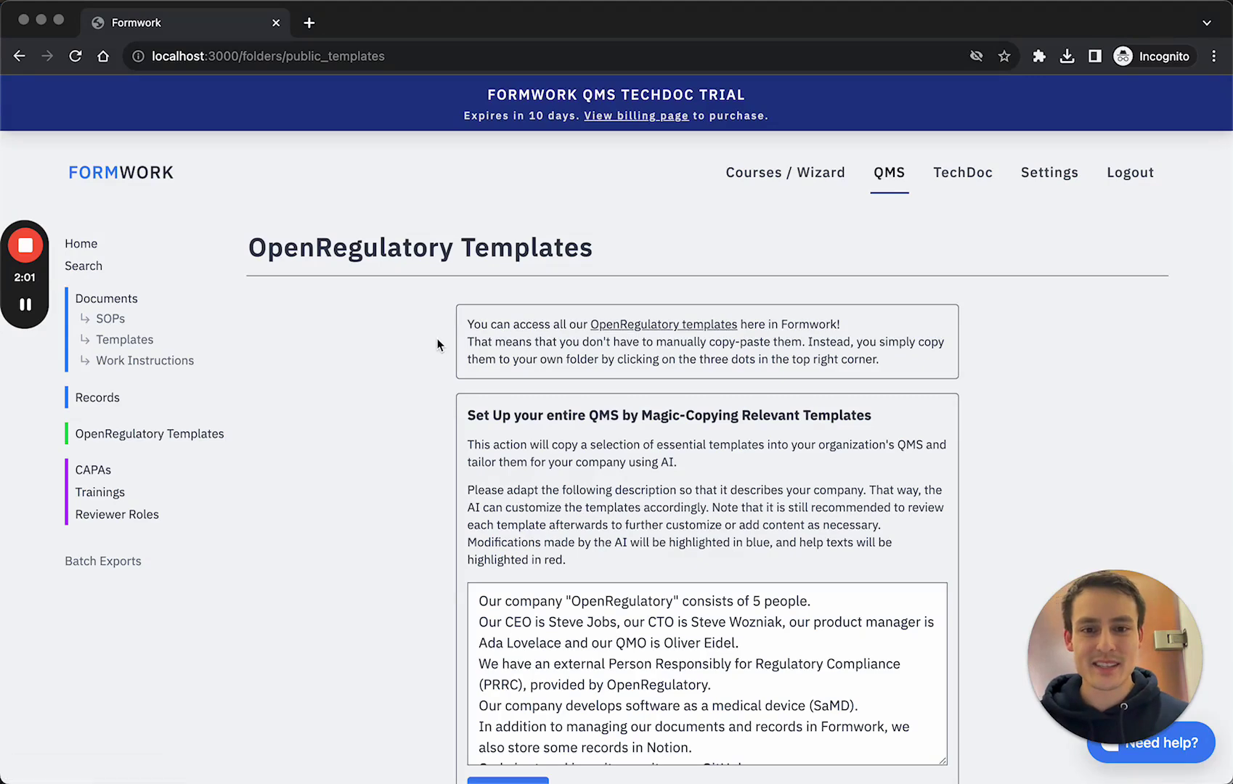
scroll(437, 345, down, 3)
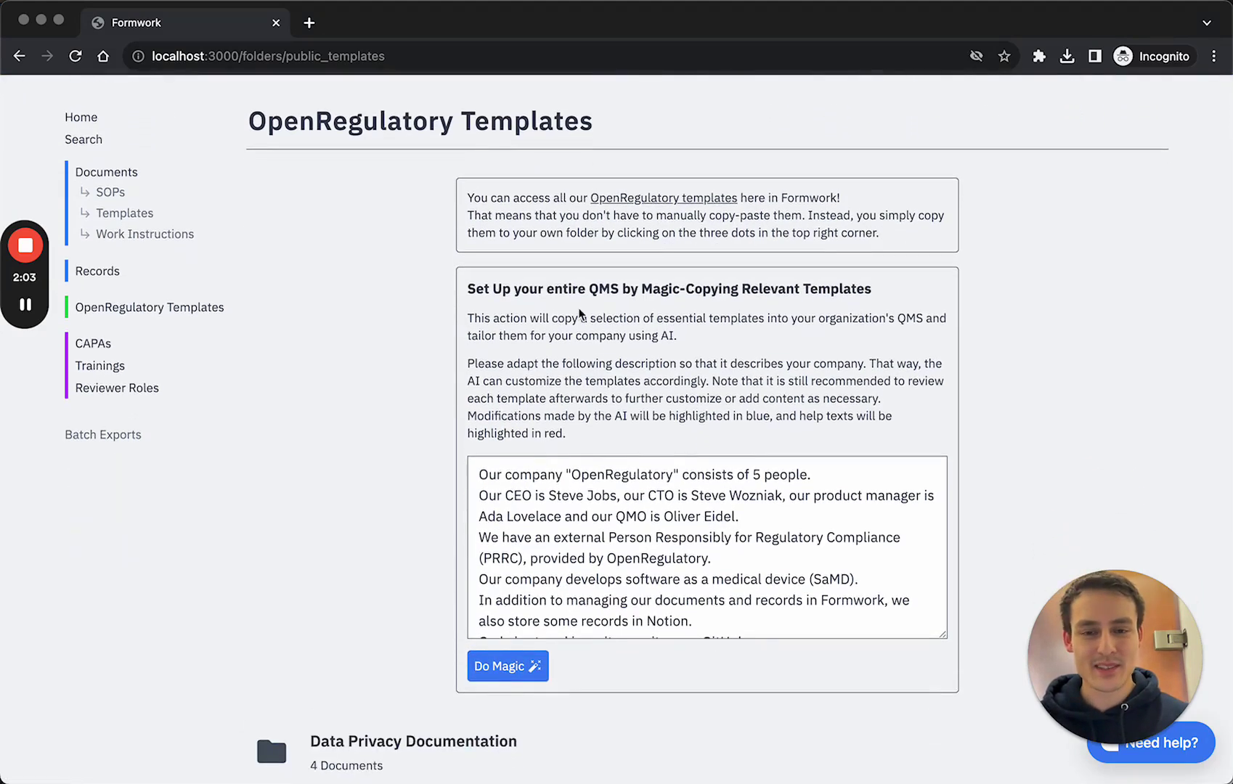
scroll(529, 331, up, 1)
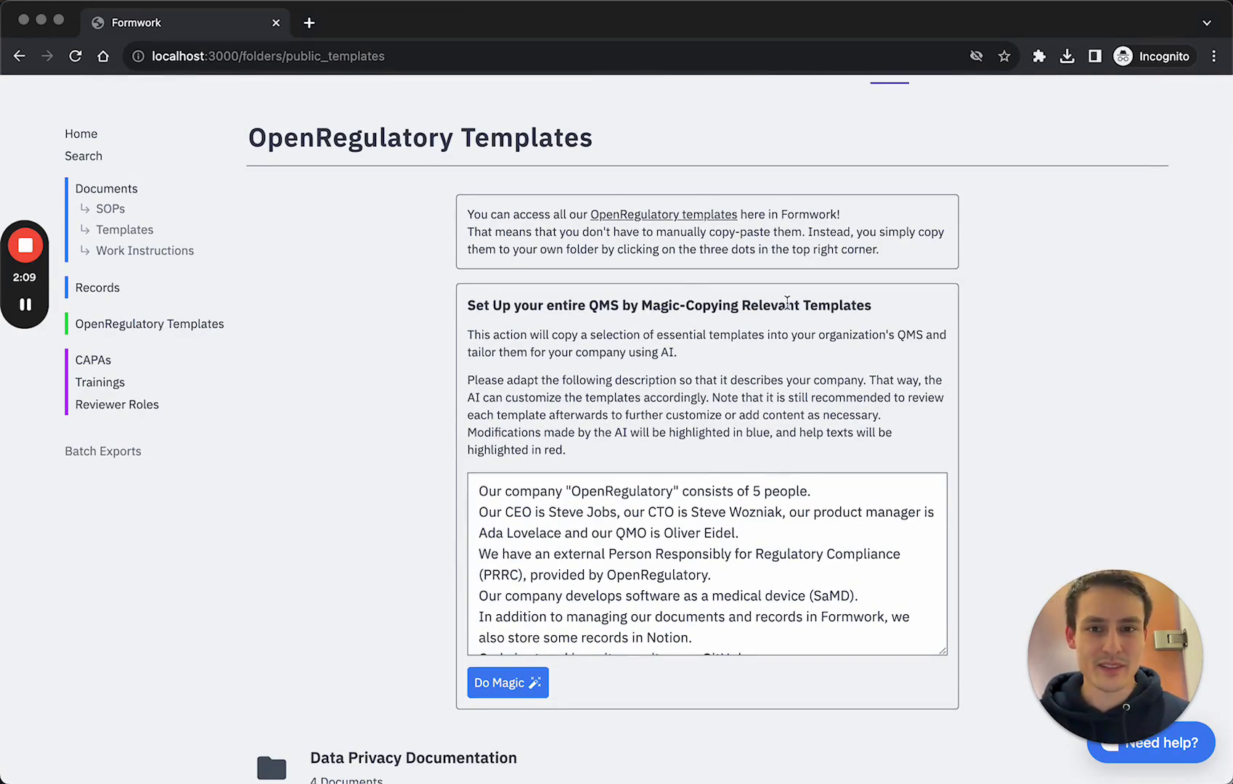
scroll(787, 305, down, 1)
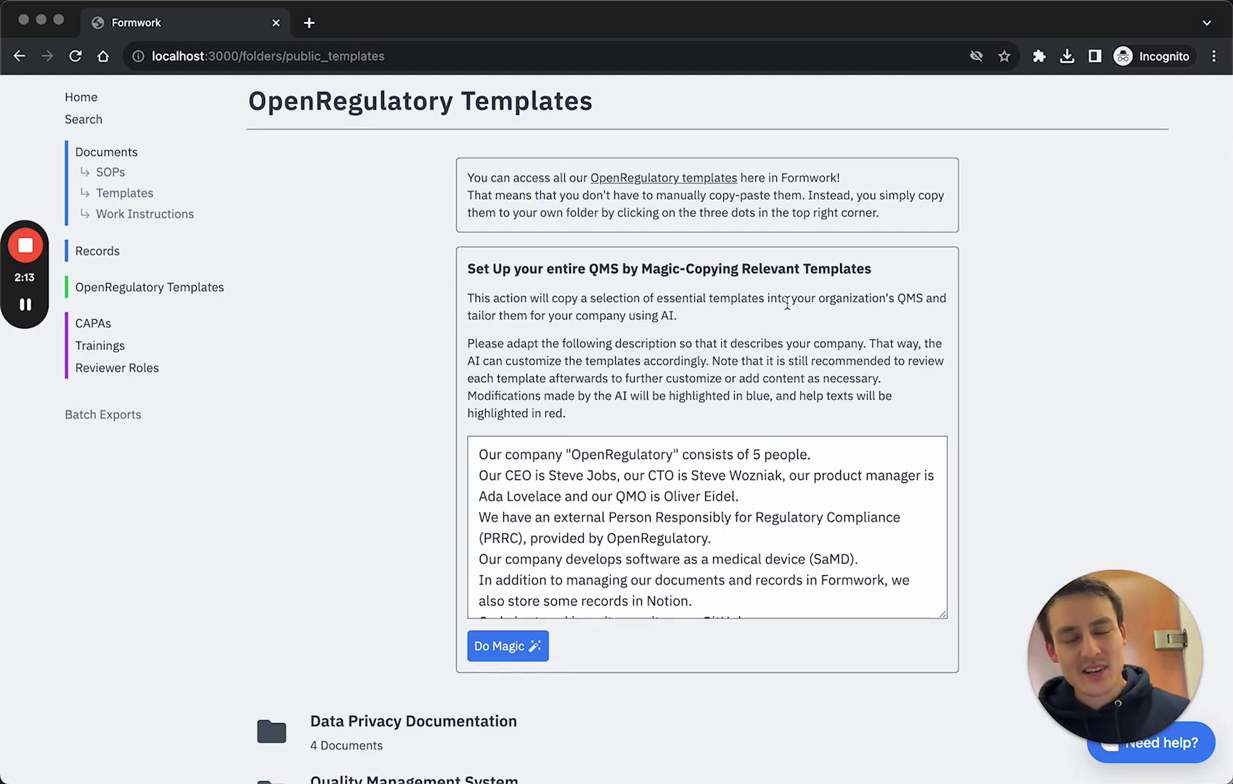
scroll(788, 305, up, 2)
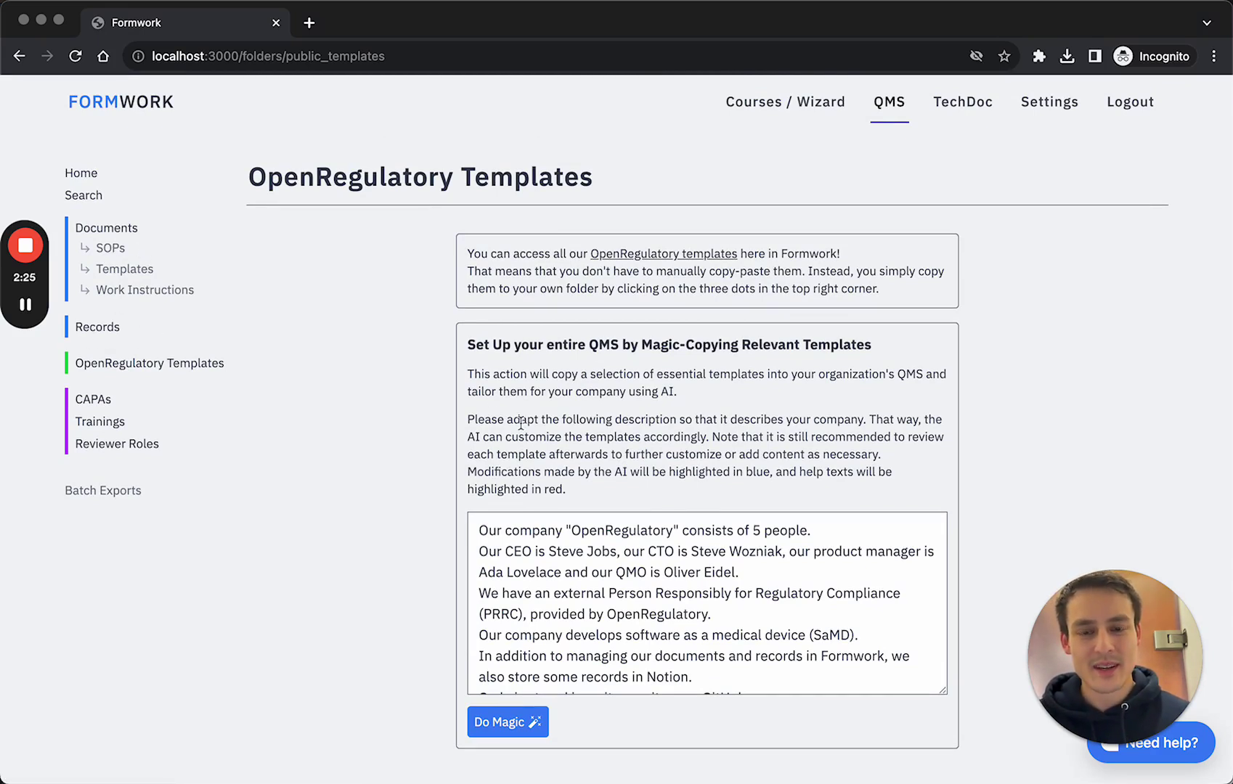
scroll(578, 462, down, 1)
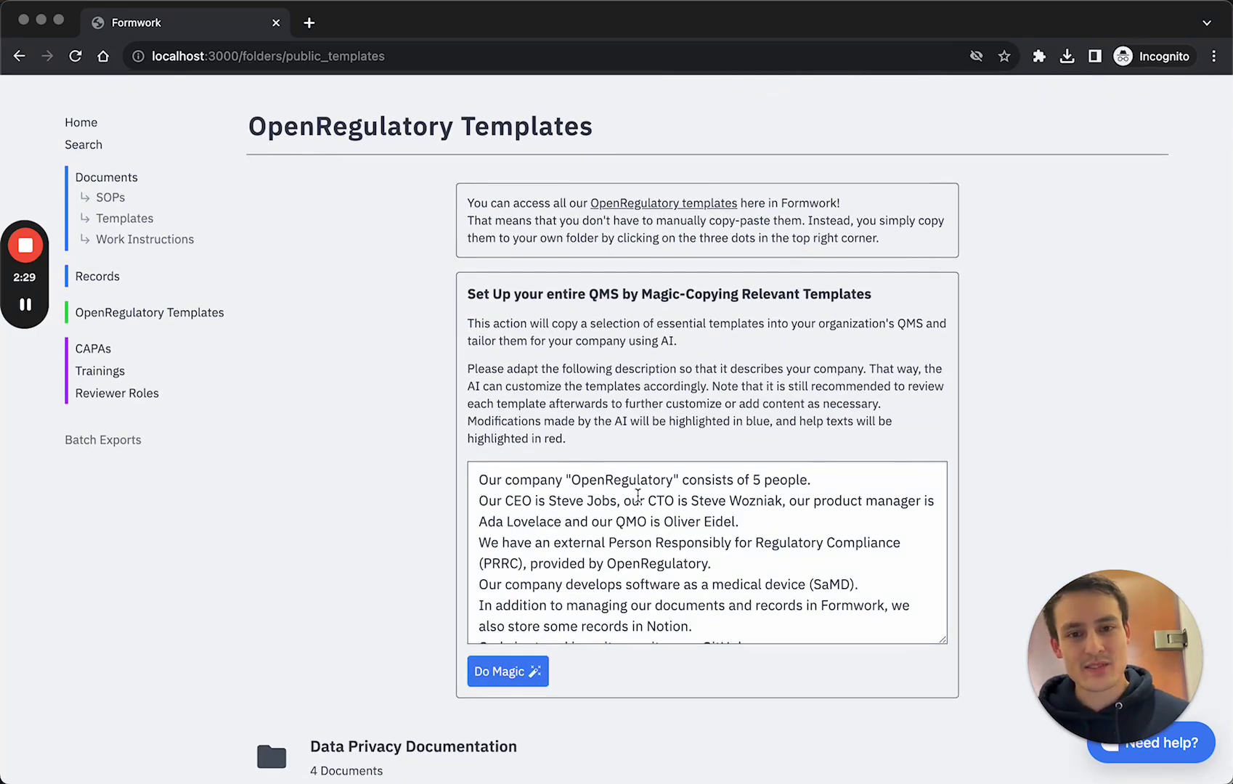
scroll(637, 496, down, 1)
scroll(637, 497, up, 1)
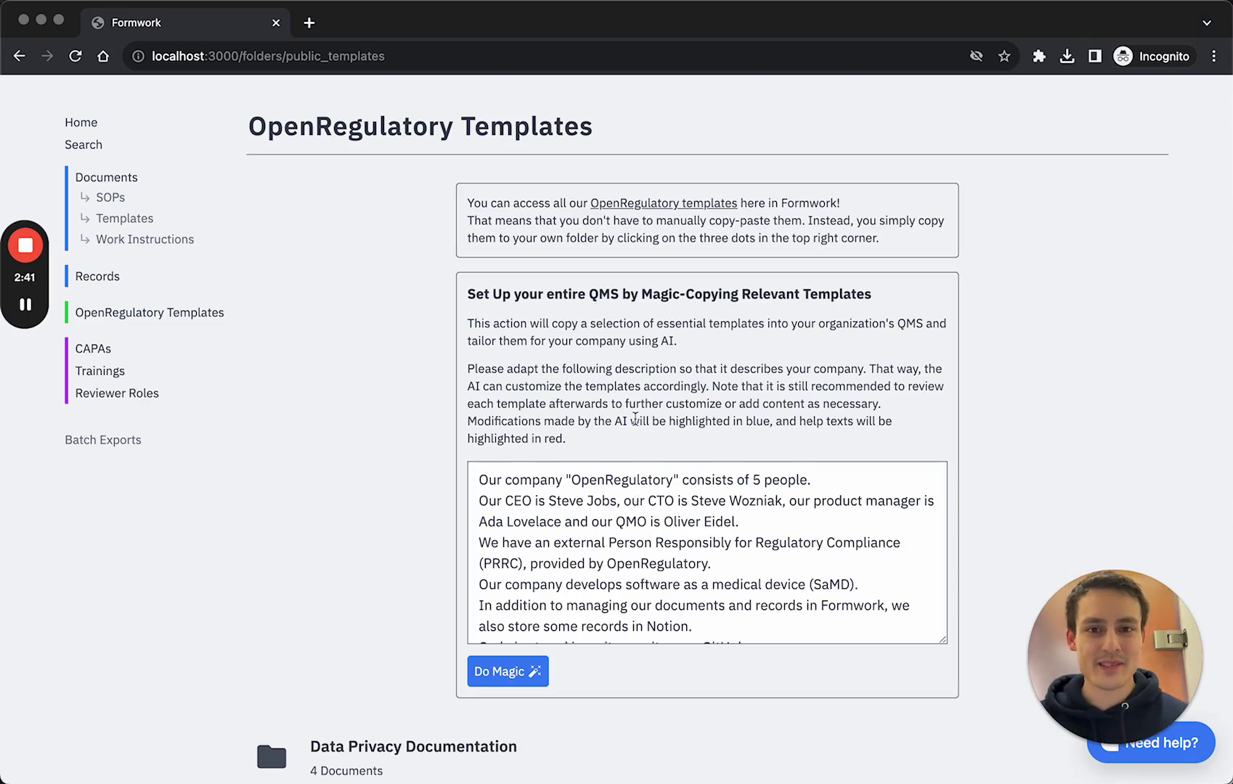
scroll(535, 397, down, 1)
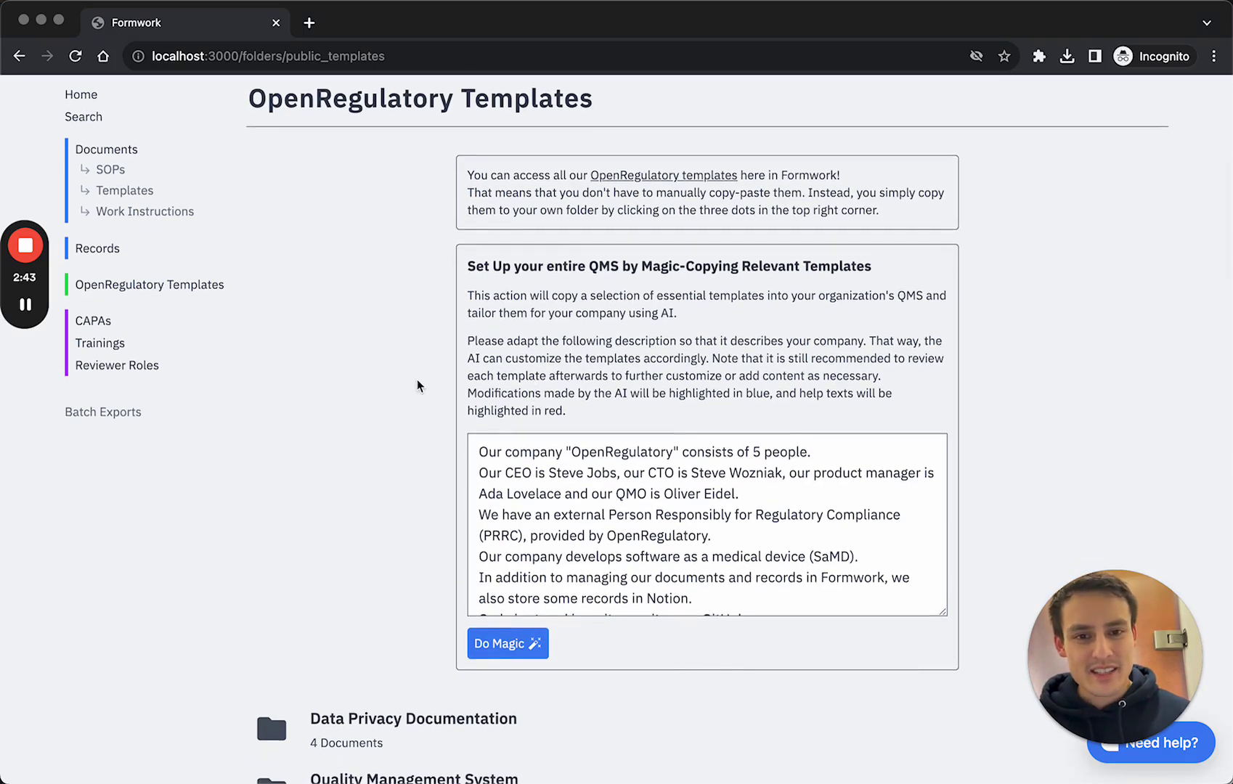
scroll(417, 386, down, 1)
scroll(555, 398, down, 1)
scroll(555, 398, up, 1)
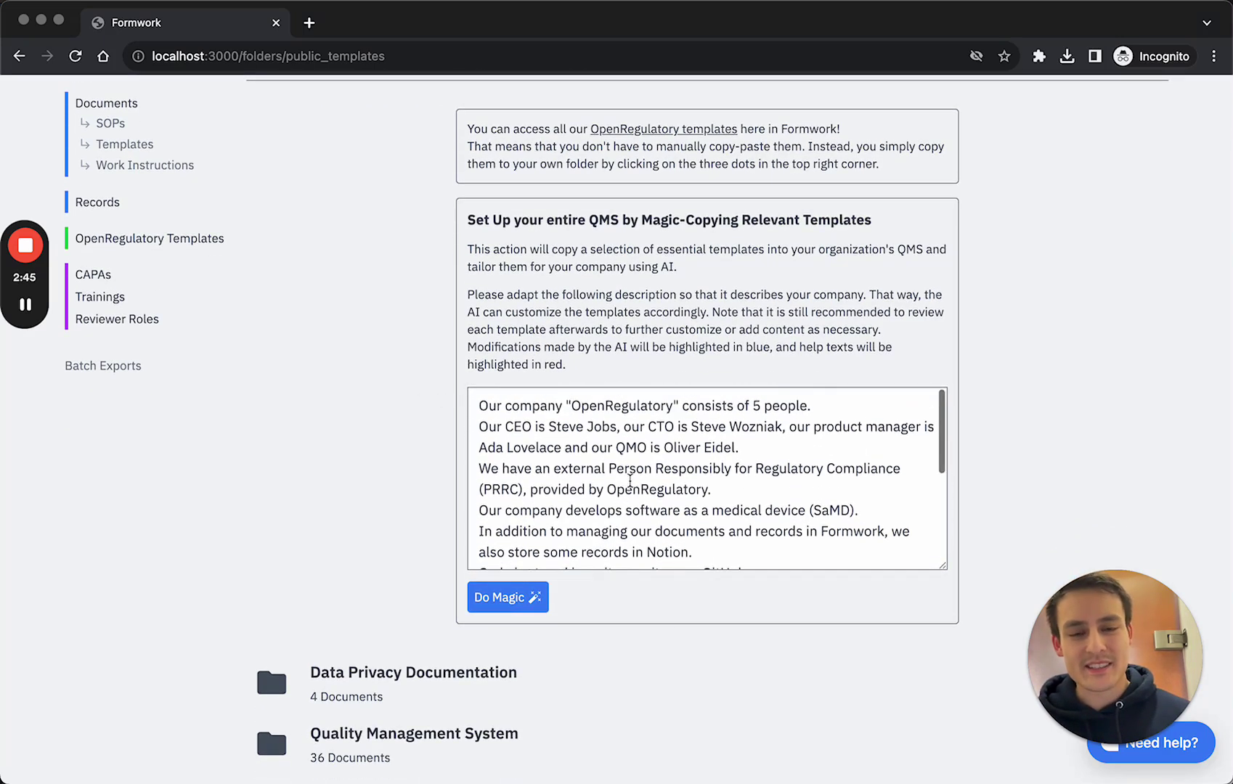
scroll(549, 403, down, 1)
scroll(545, 407, down, 1)
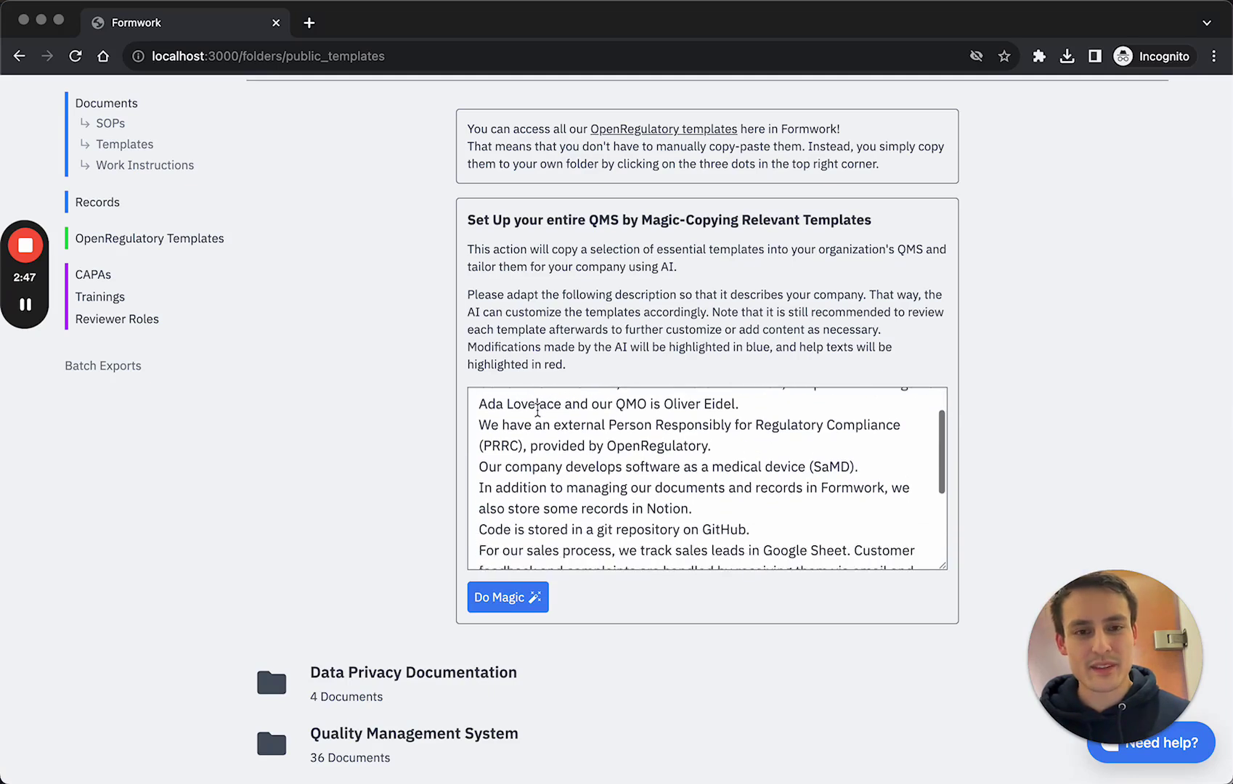
scroll(536, 412, up, 2)
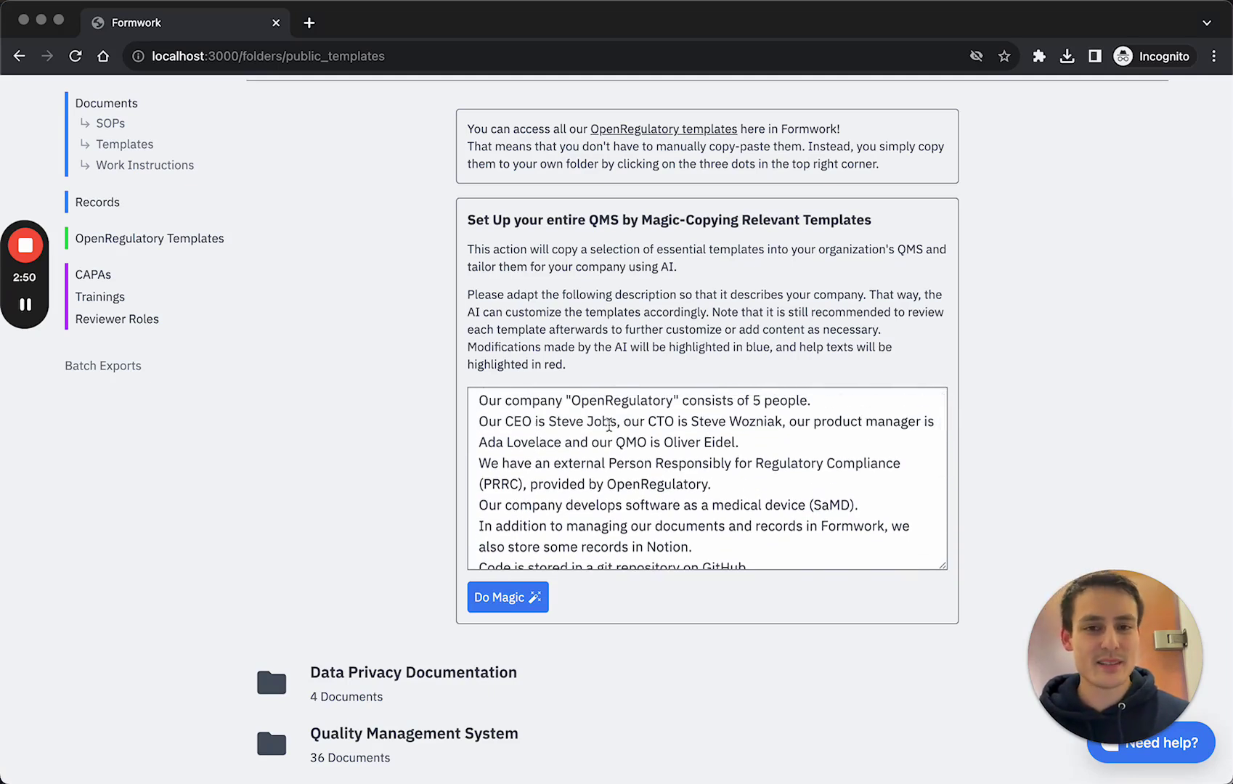
Check the company description's CEO, CTO, QMO and Notion details, then run Do Magic.
click(537, 421)
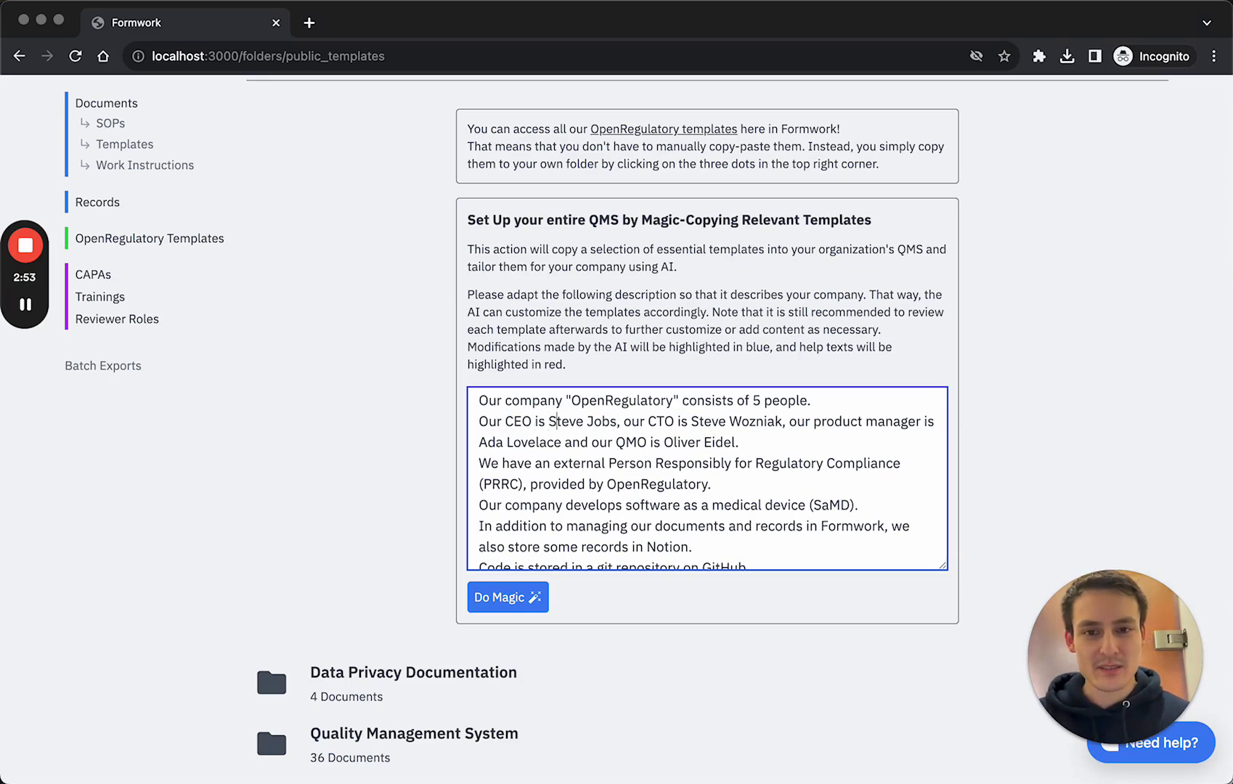
double_click(566, 421)
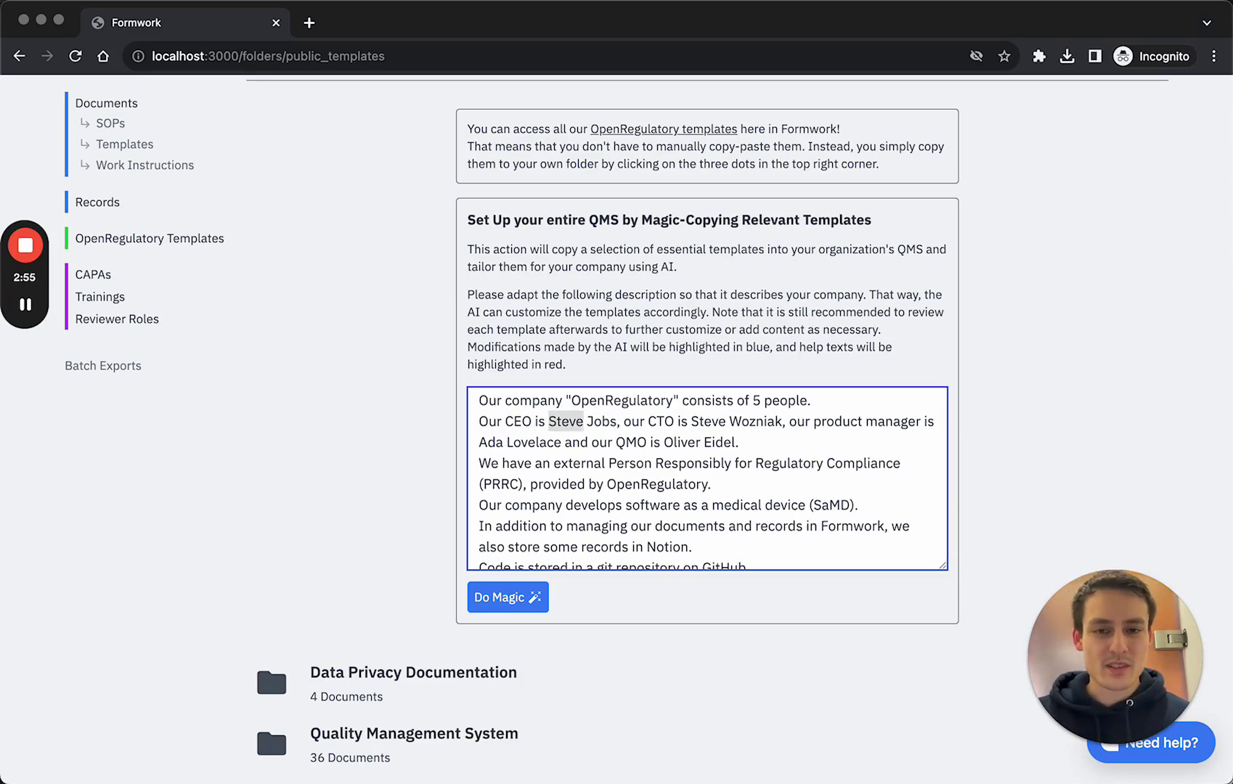
key(alt+shift+Right)
double_click(665, 421)
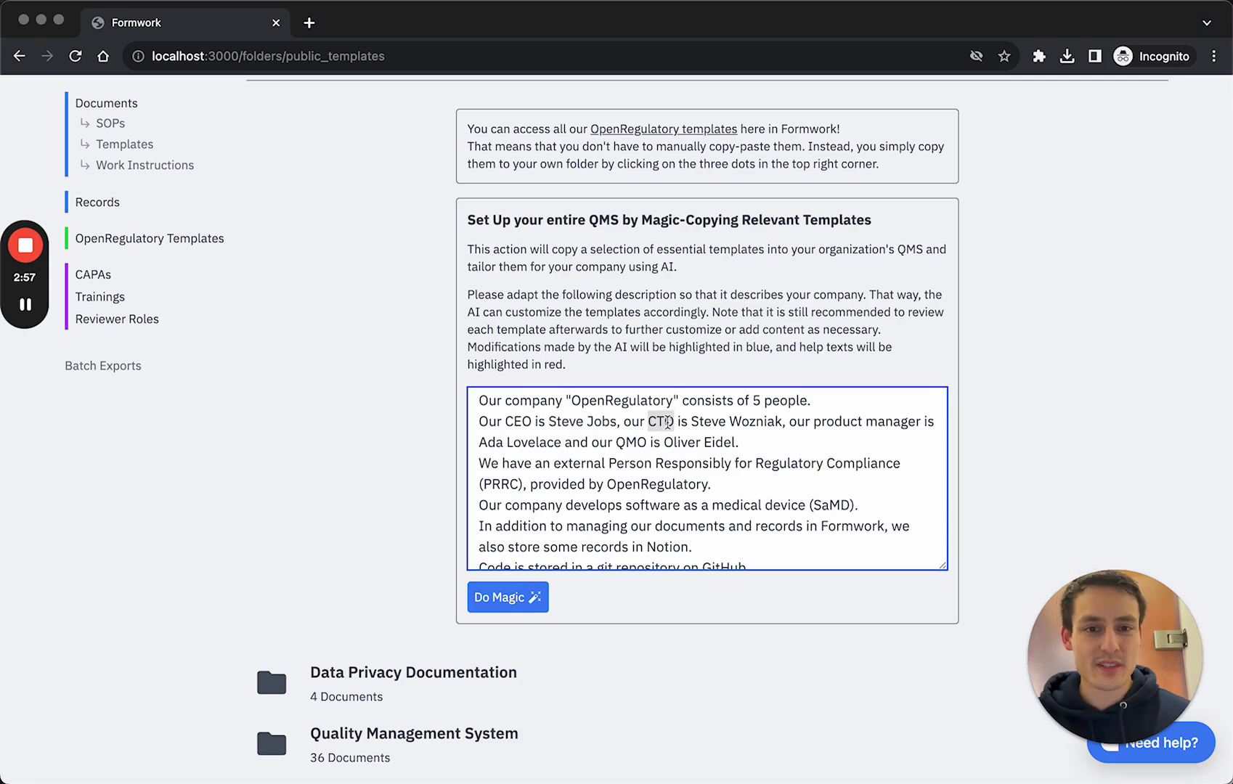
double_click(718, 421)
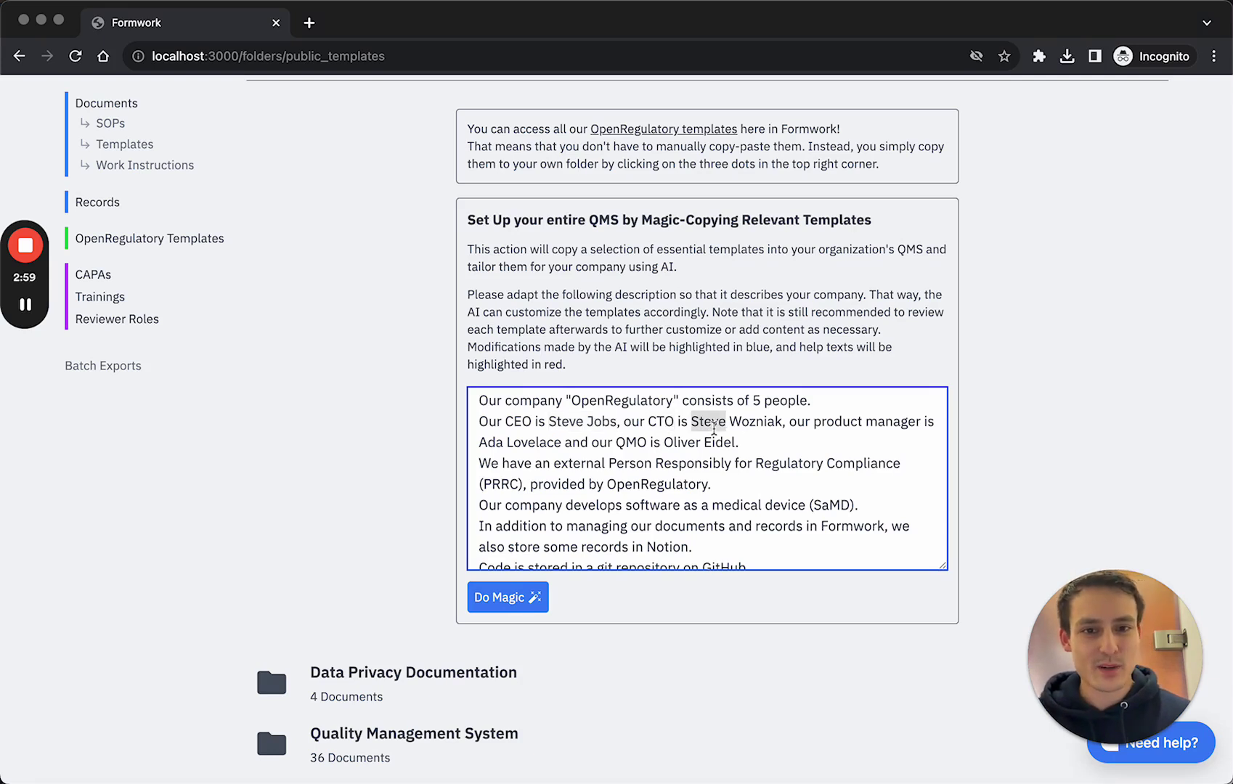
click(749, 421)
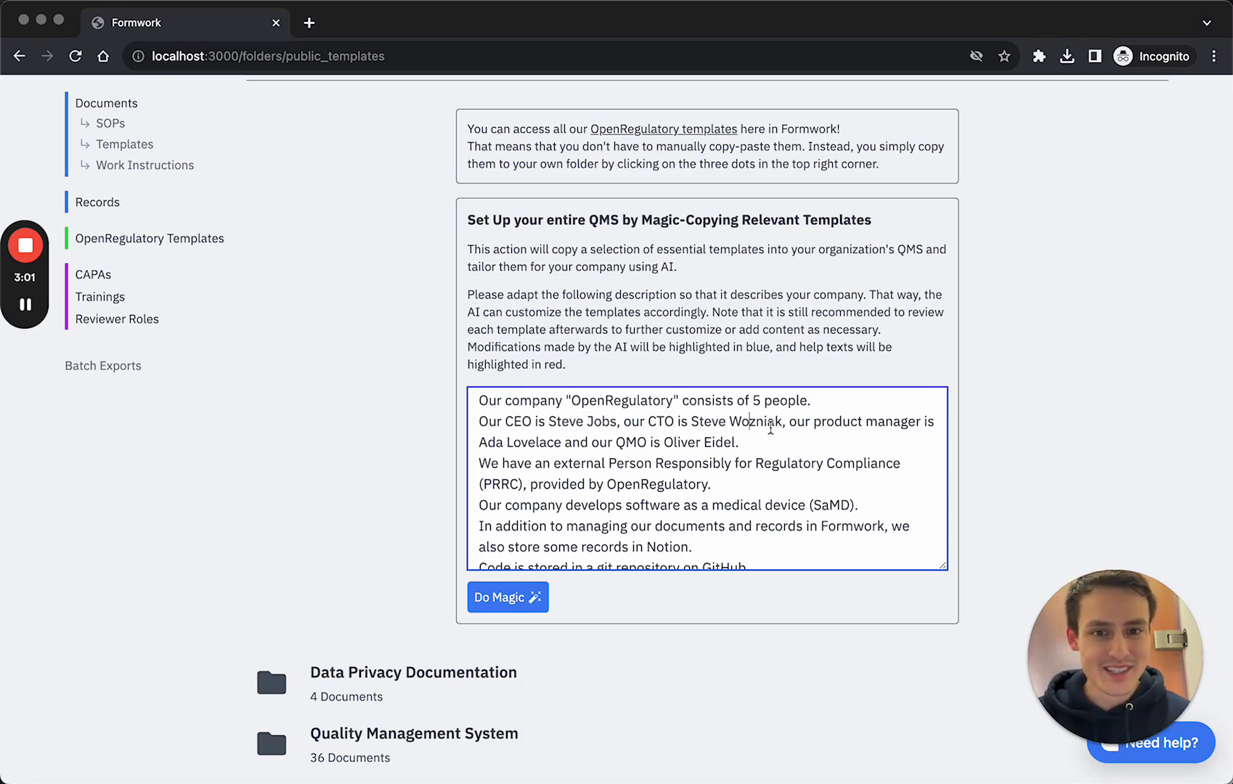
scroll(771, 424, down, 1)
scroll(745, 416, down, 2)
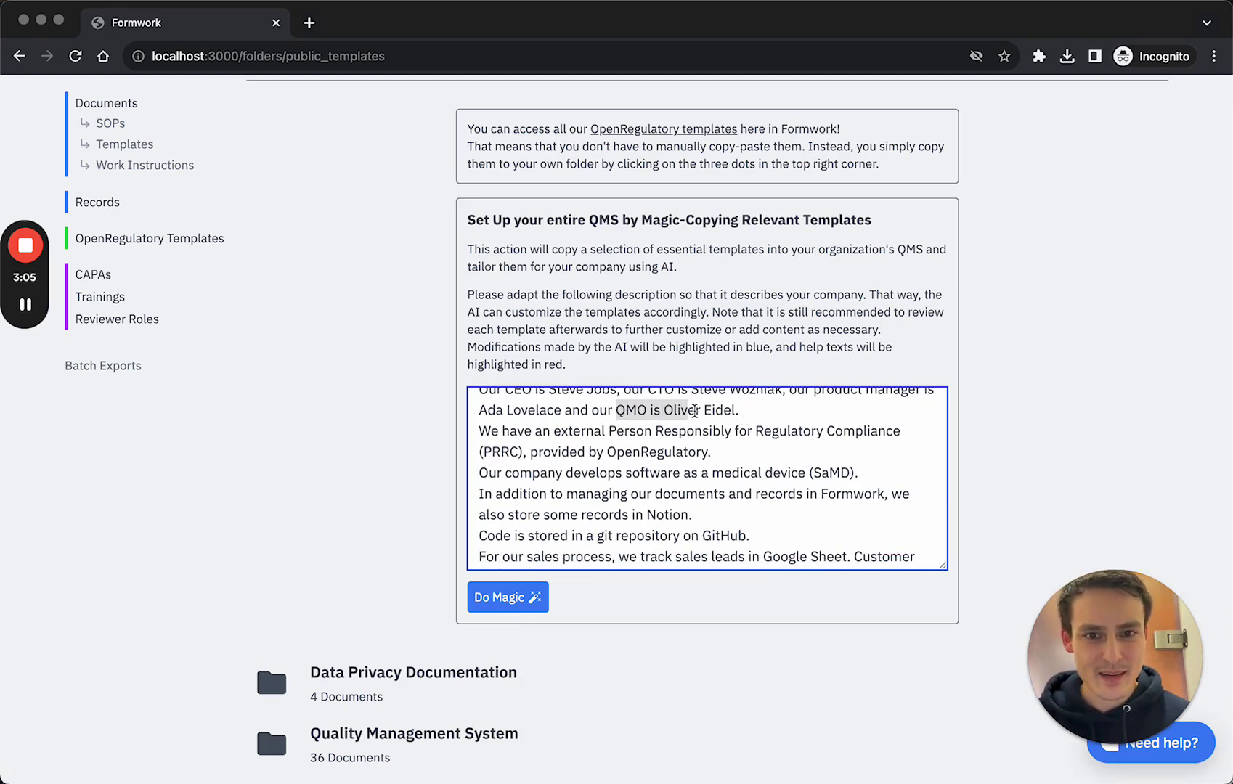
drag(618, 408, 738, 409)
click(640, 430)
scroll(641, 430, down, 1)
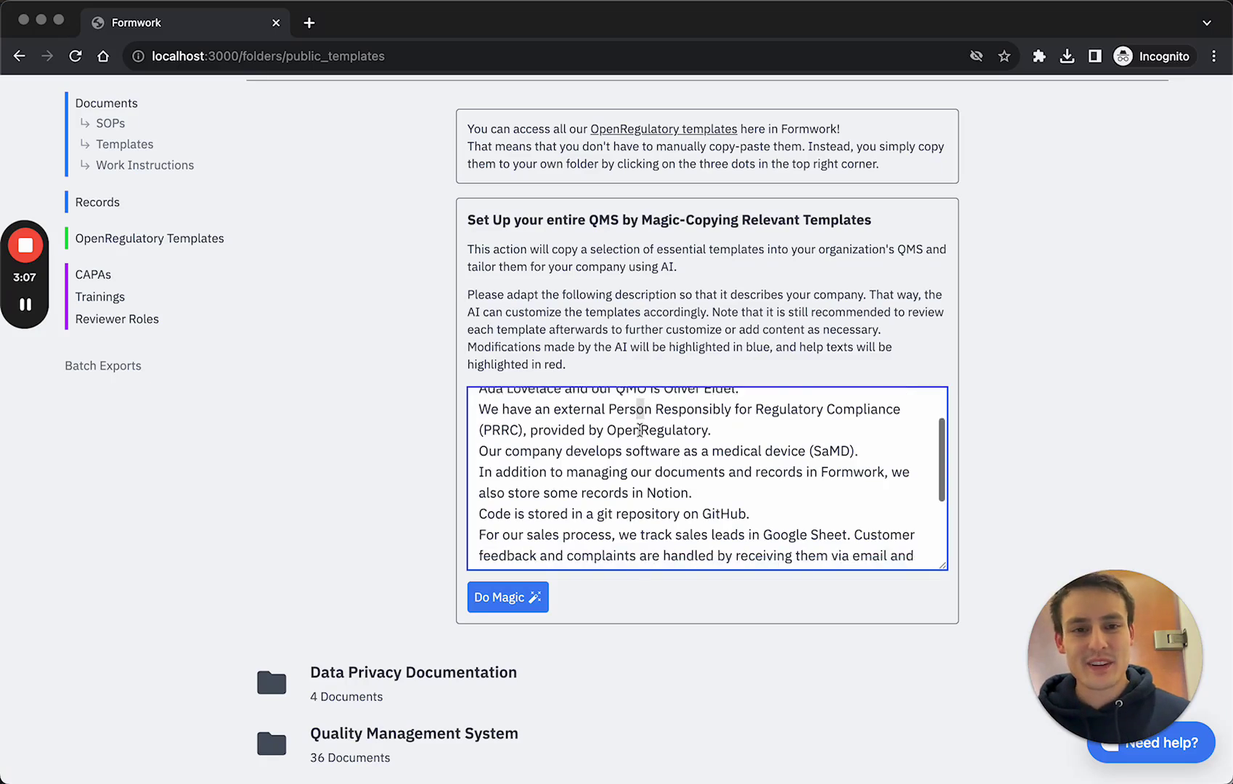
scroll(645, 439, down, 2)
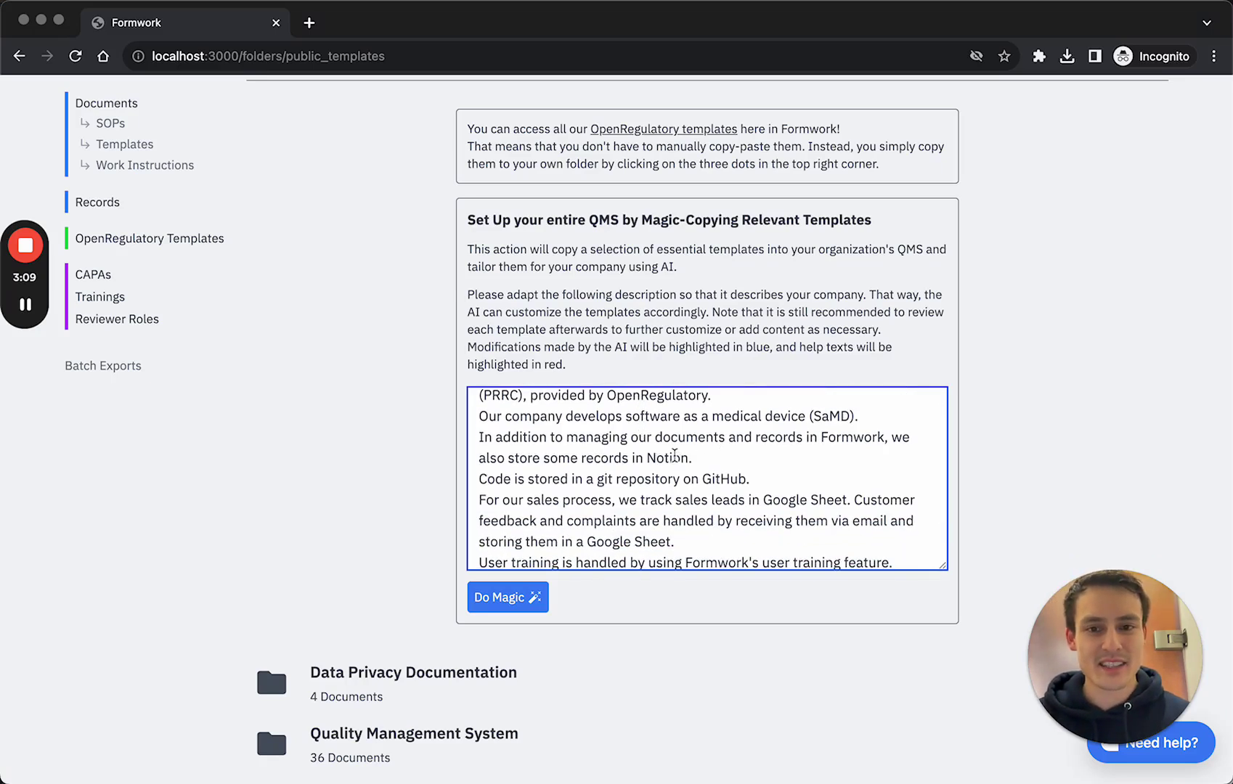
double_click(672, 458)
scroll(703, 460, down, 1)
scroll(732, 462, down, 1)
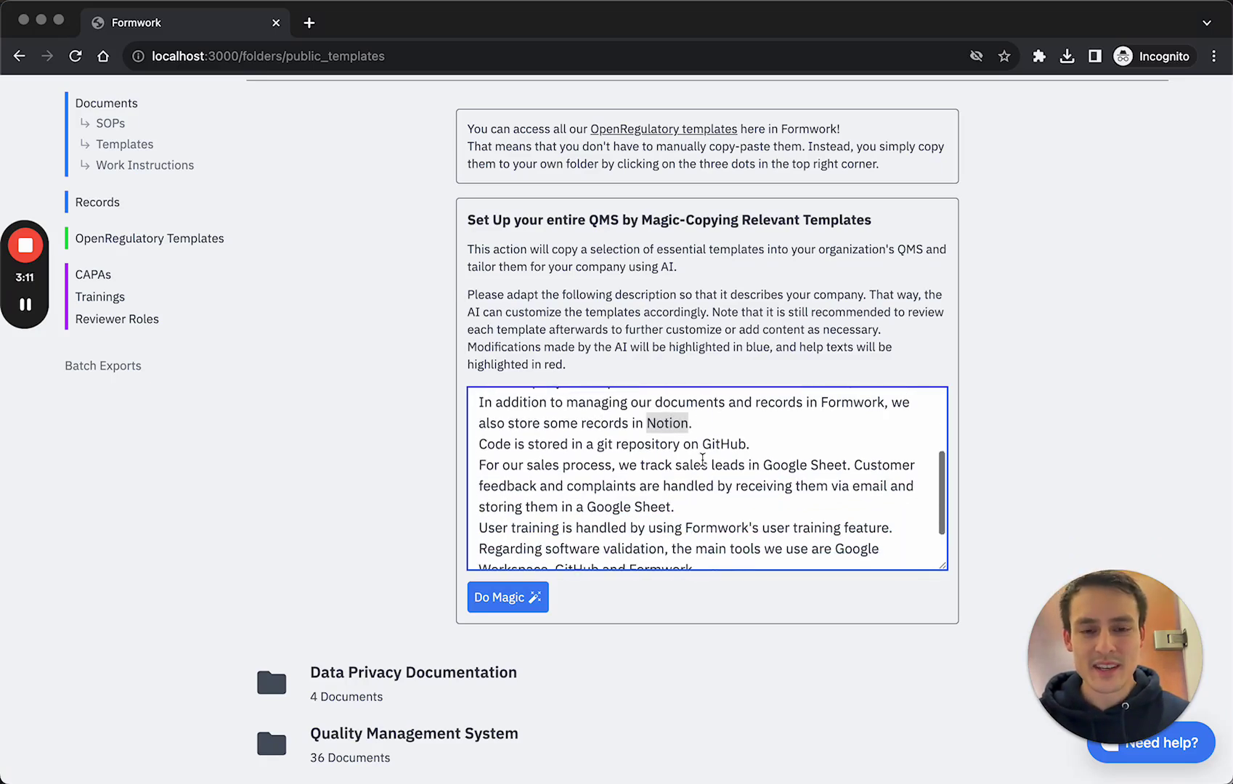
scroll(713, 448, down, 1)
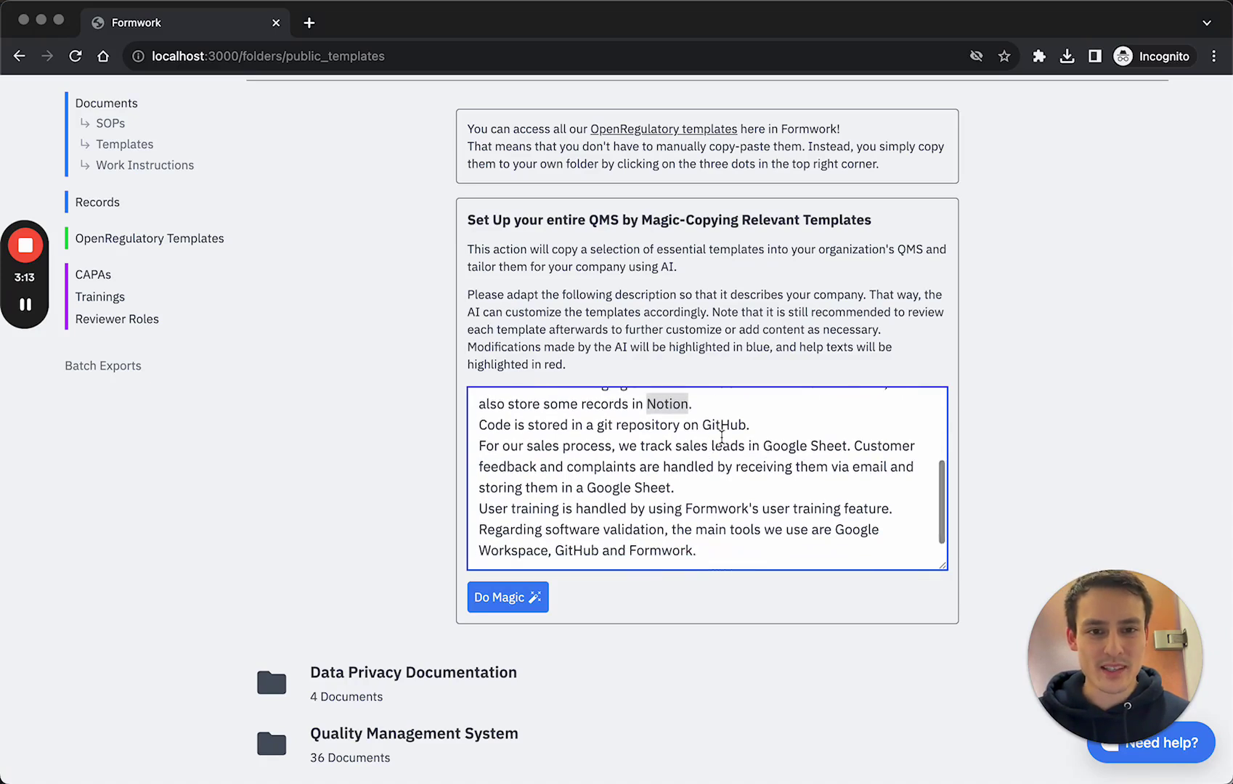
scroll(683, 433, down, 1)
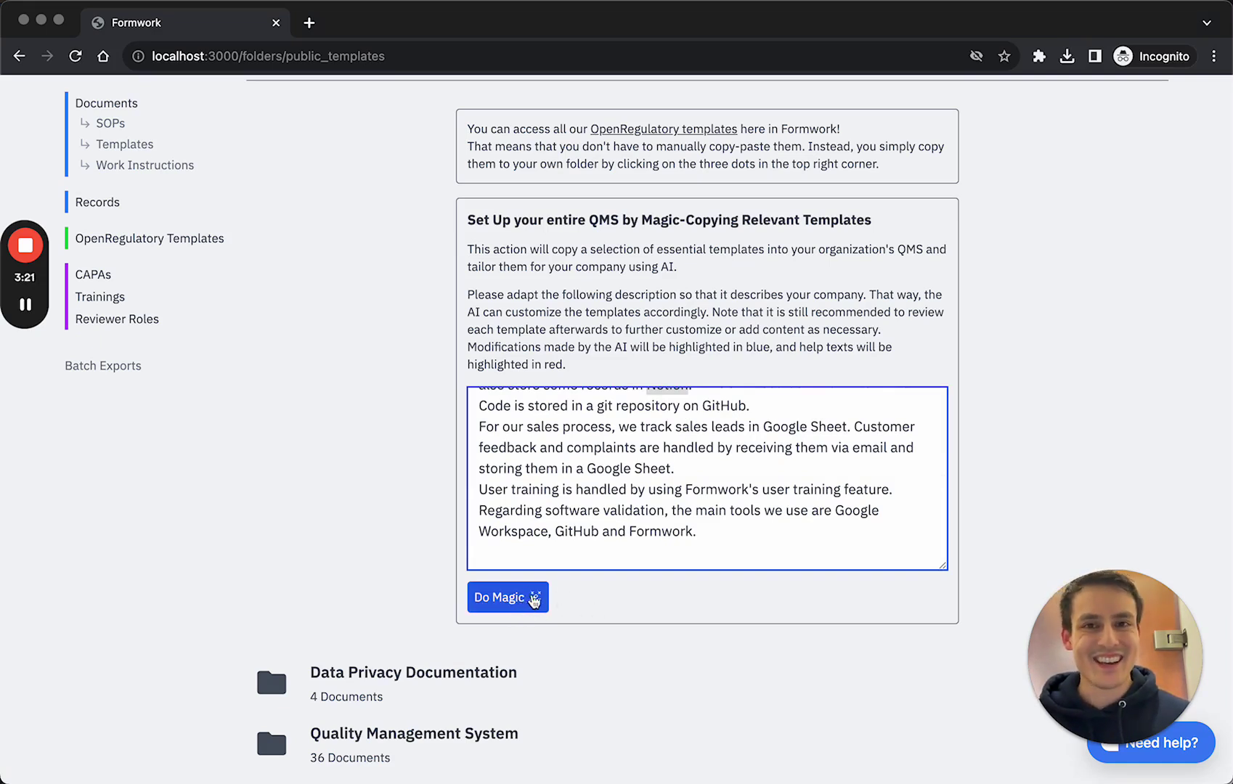
click(534, 598)
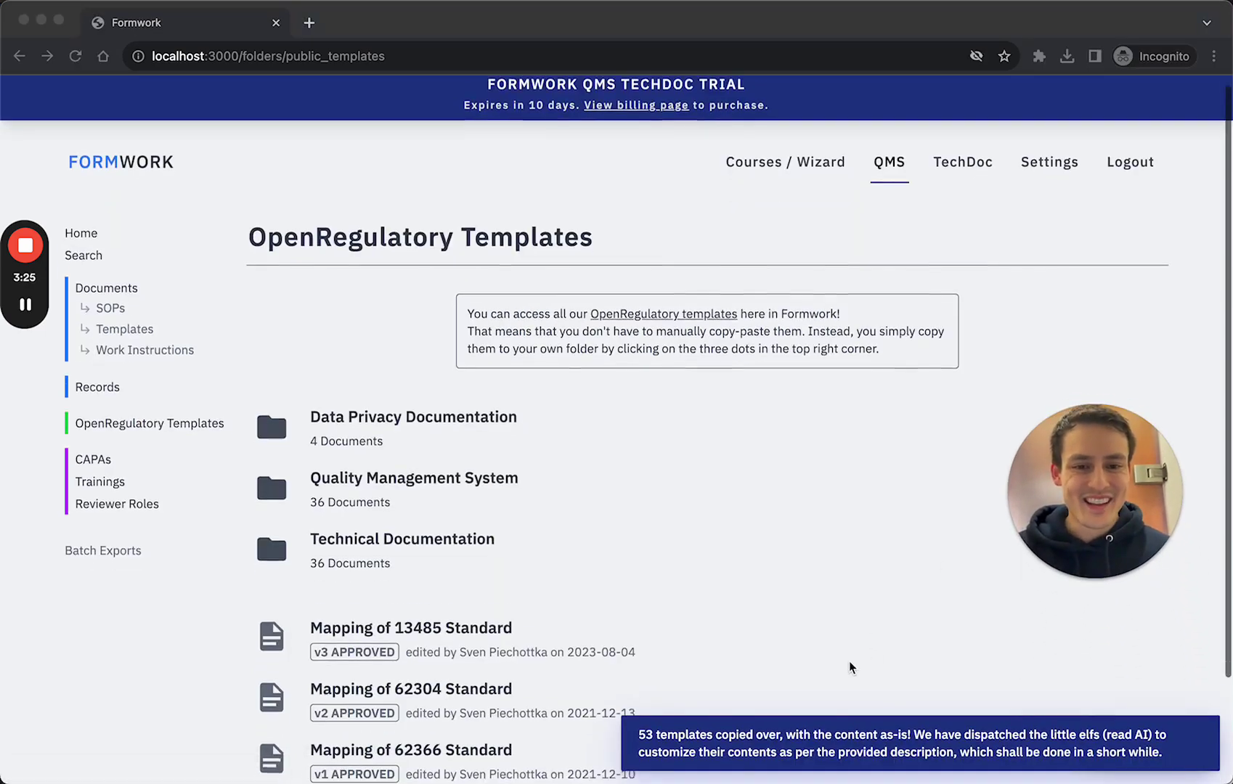
scroll(850, 667, down, 1)
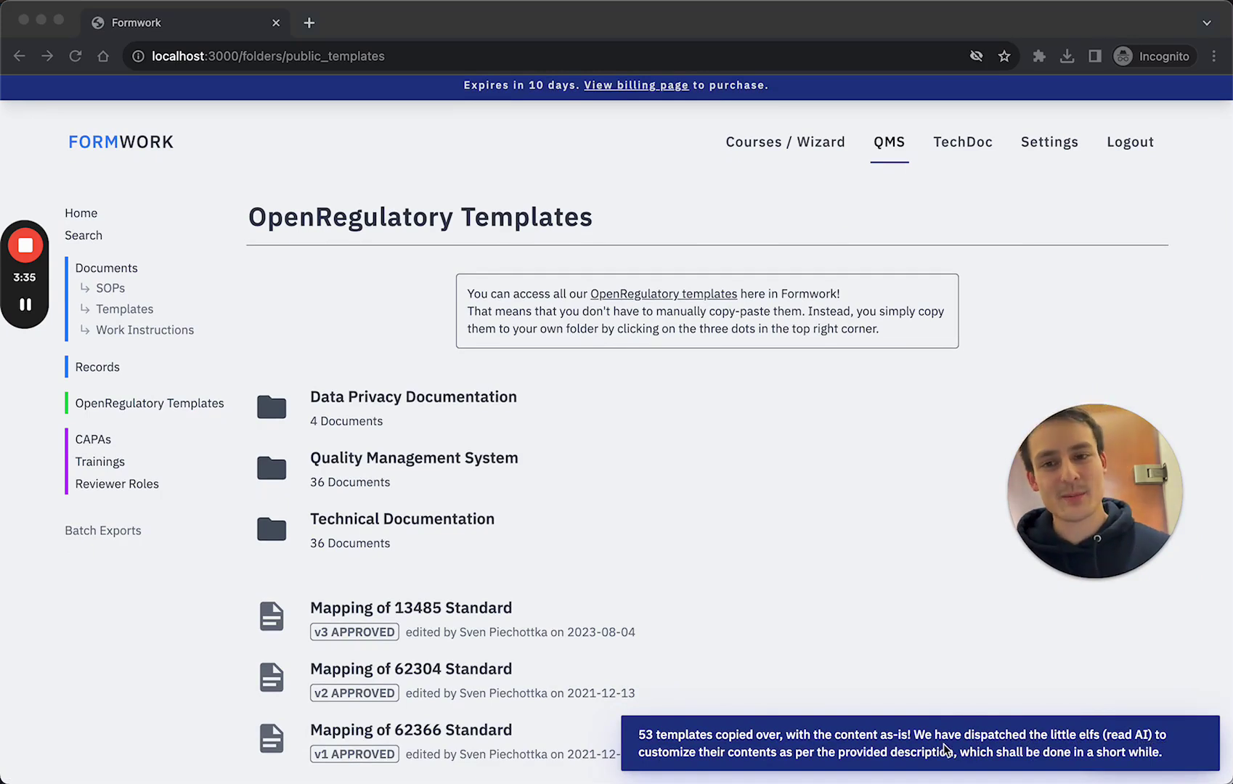
click(340, 293)
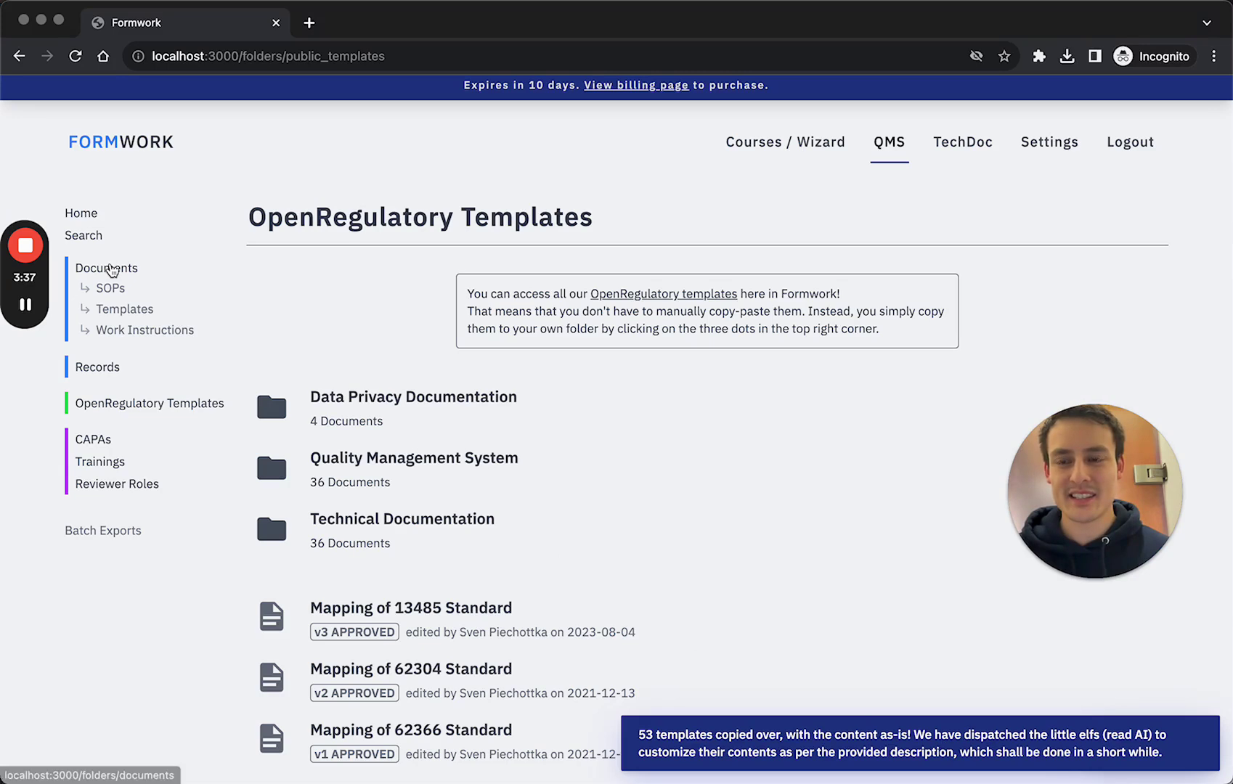
Open the 'QMM - Quality Management Manual' draft listed in the Documents folder.
click(111, 271)
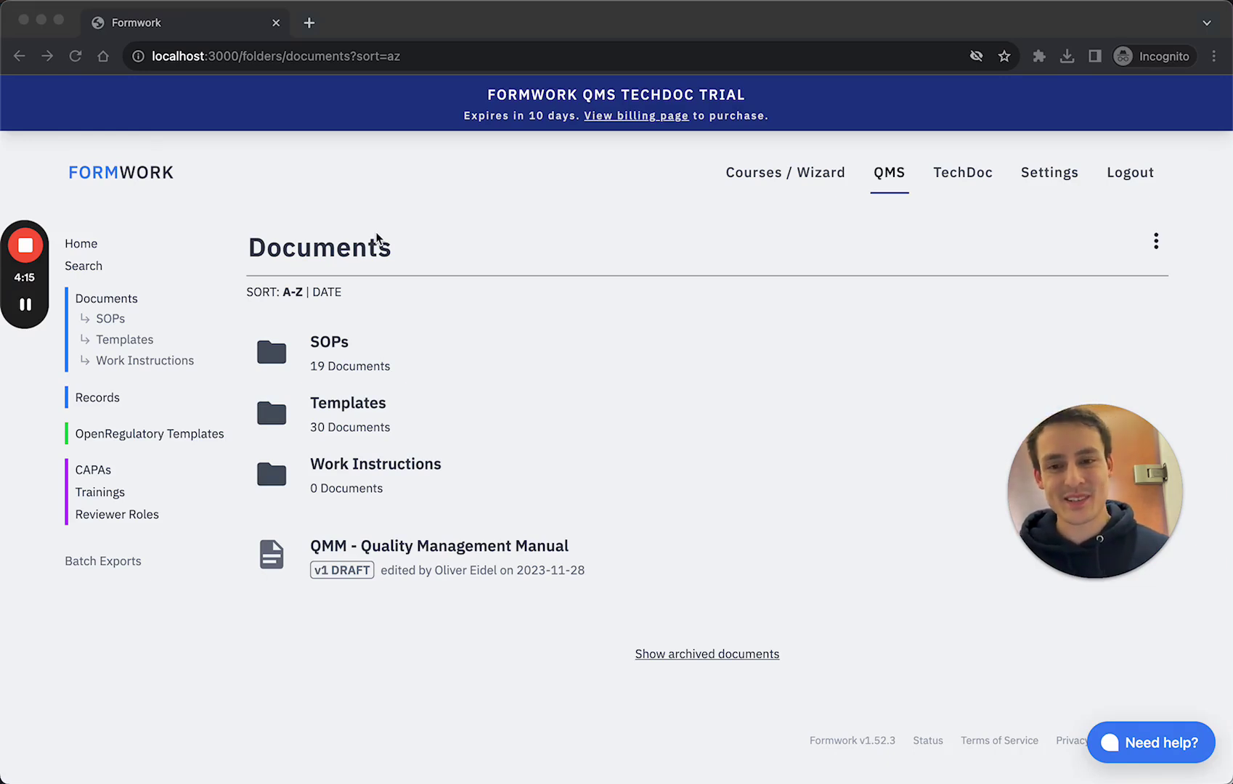
click(416, 667)
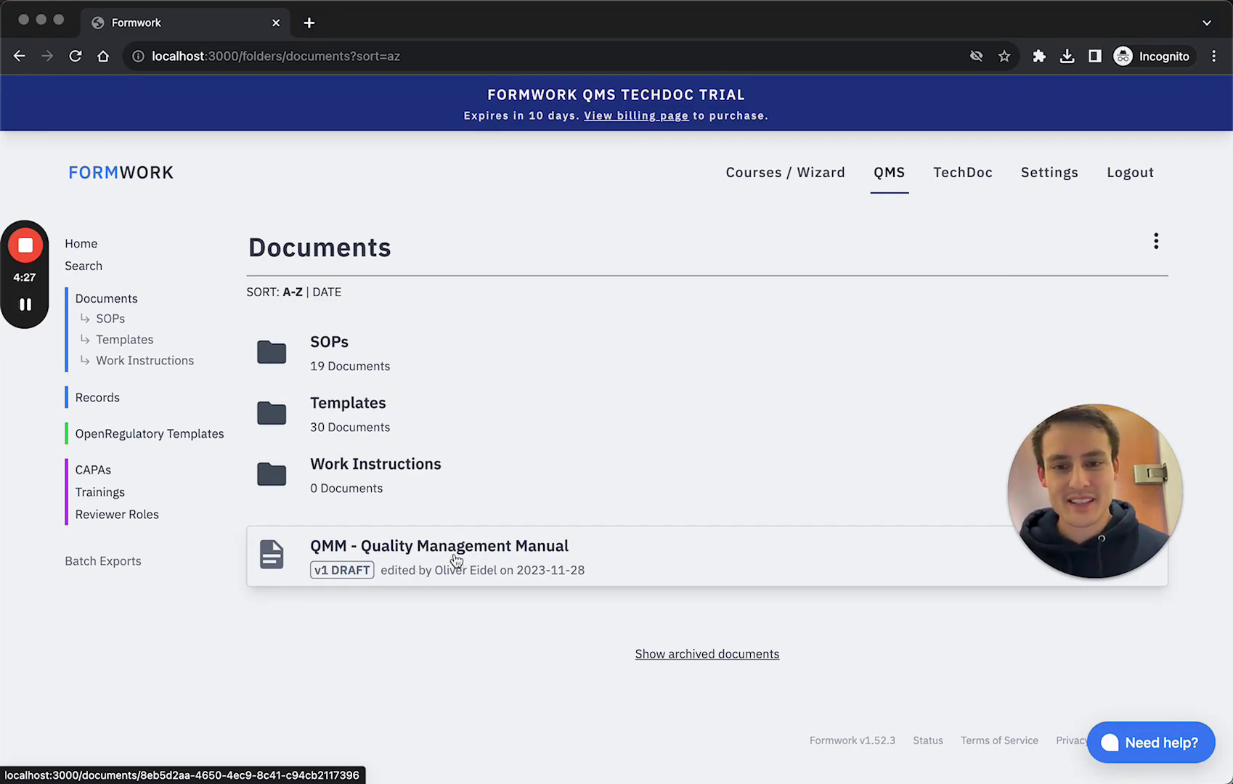
click(481, 560)
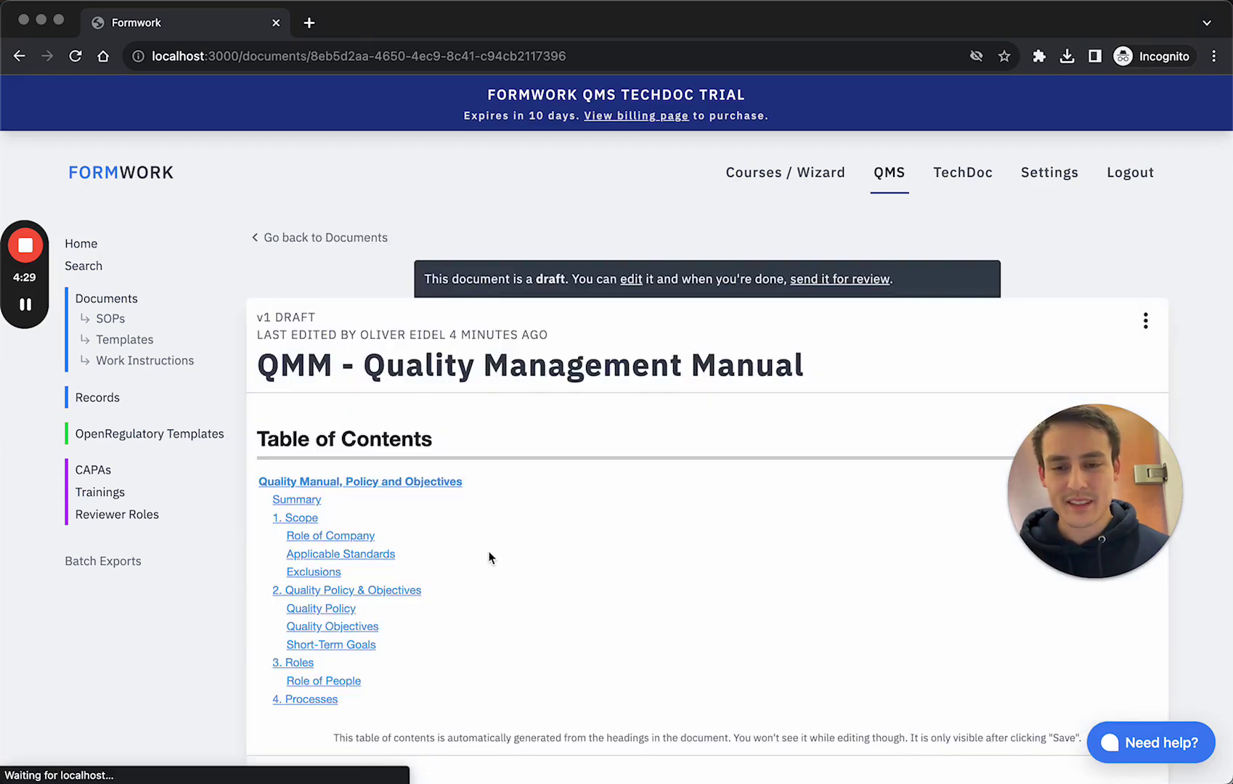
scroll(171, 197, down, 2)
scroll(489, 557, down, 2)
scroll(489, 557, down, 2)
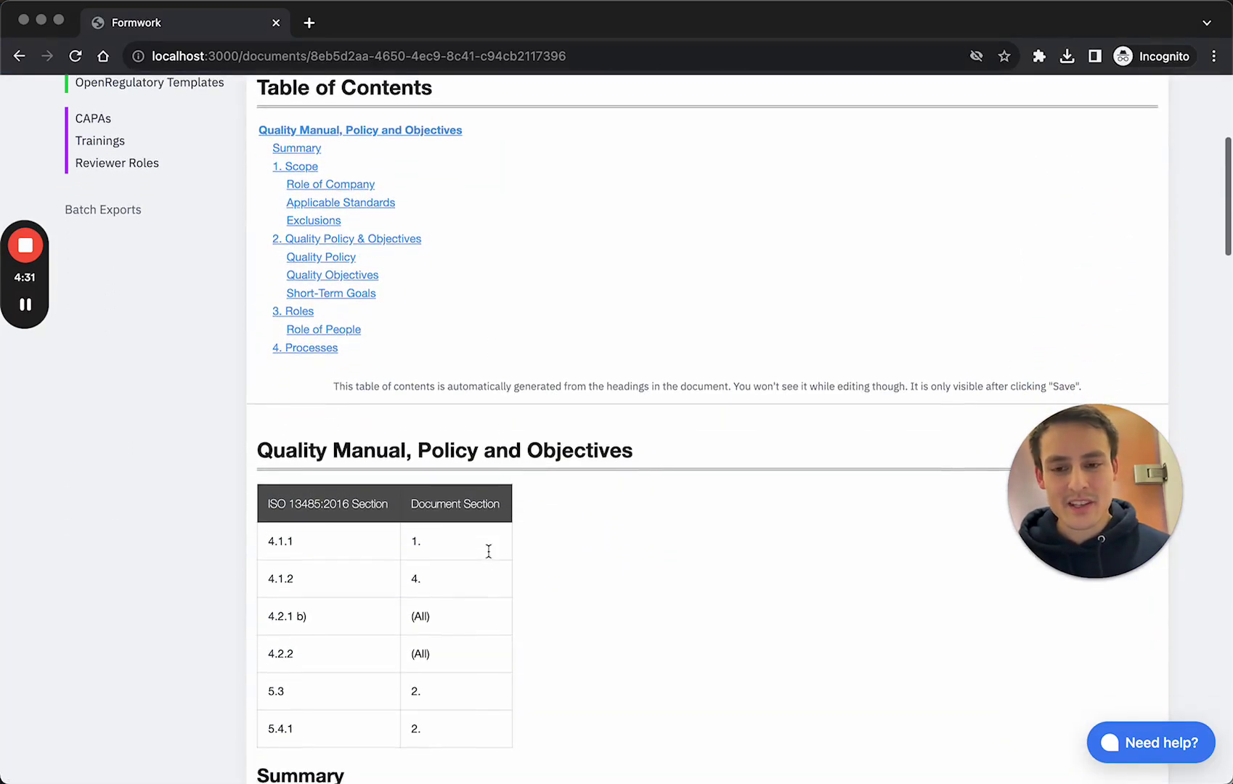
scroll(488, 556, down, 2)
scroll(488, 558, down, 2)
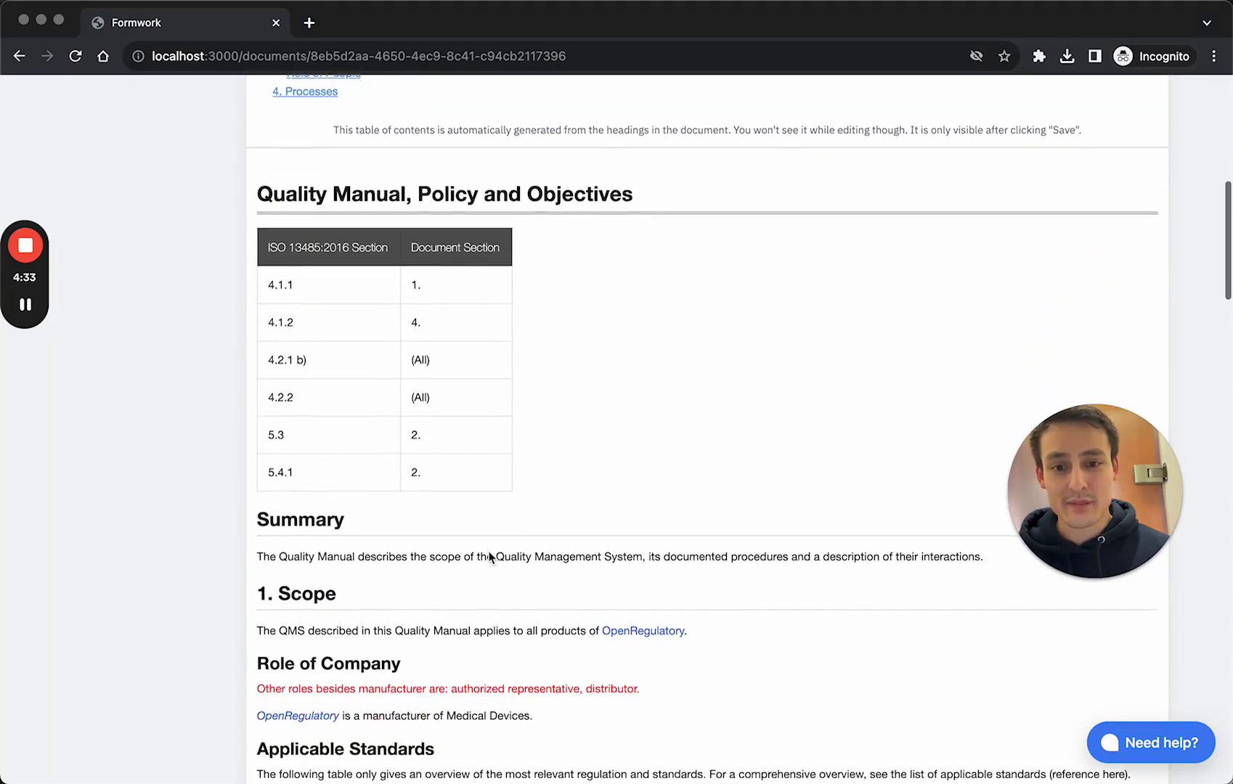
scroll(488, 555, down, 1)
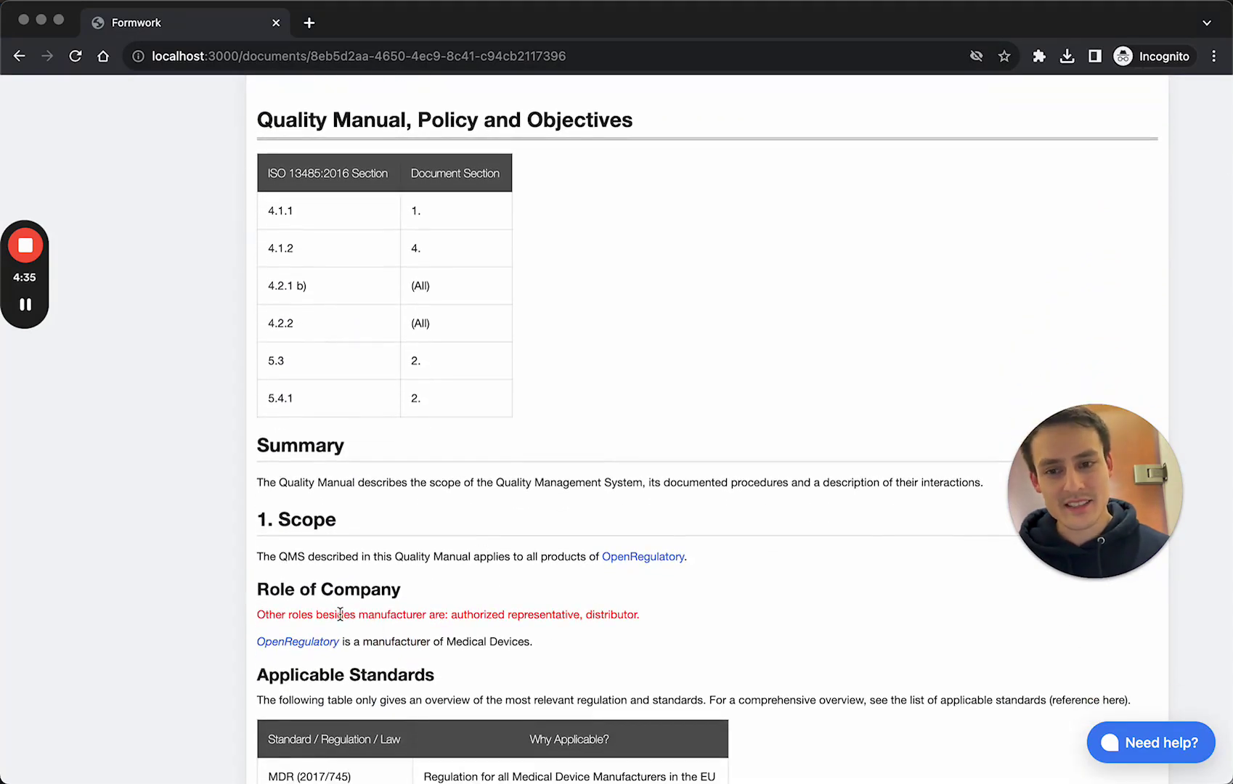
scroll(340, 622, down, 1)
scroll(340, 625, down, 1)
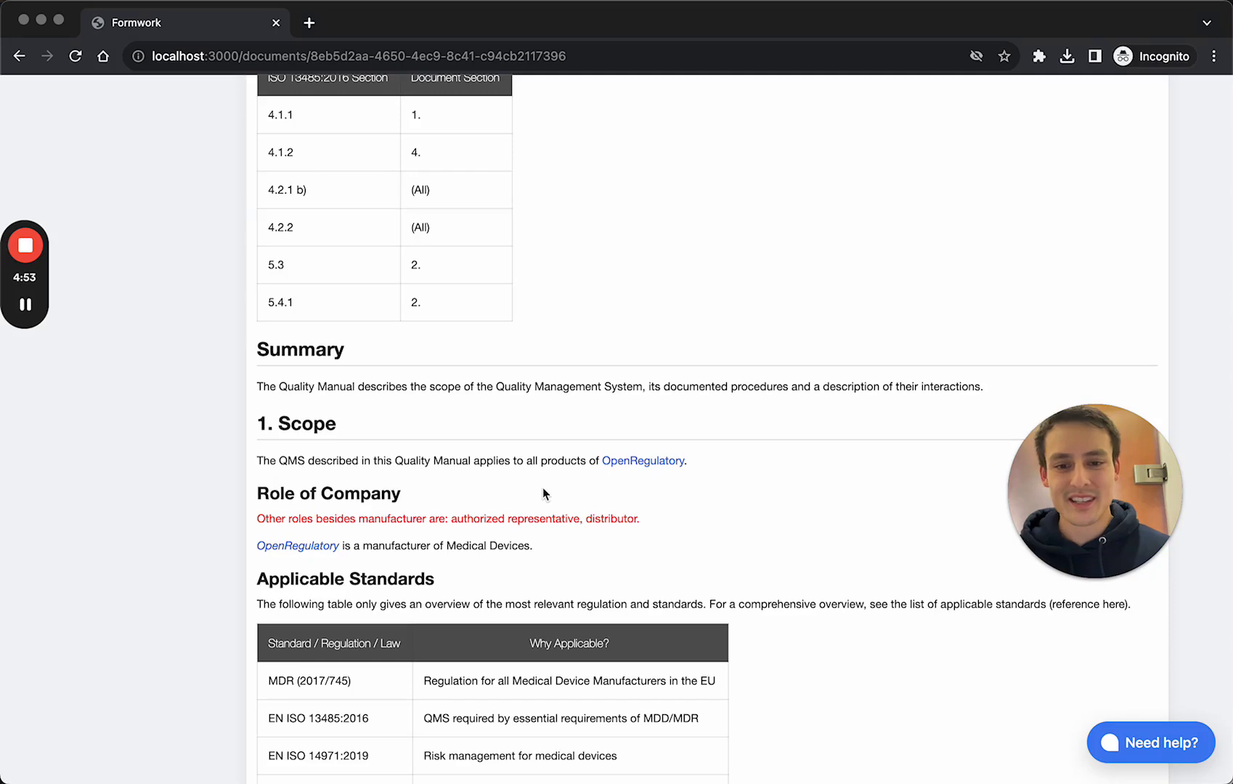
scroll(542, 487, down, 2)
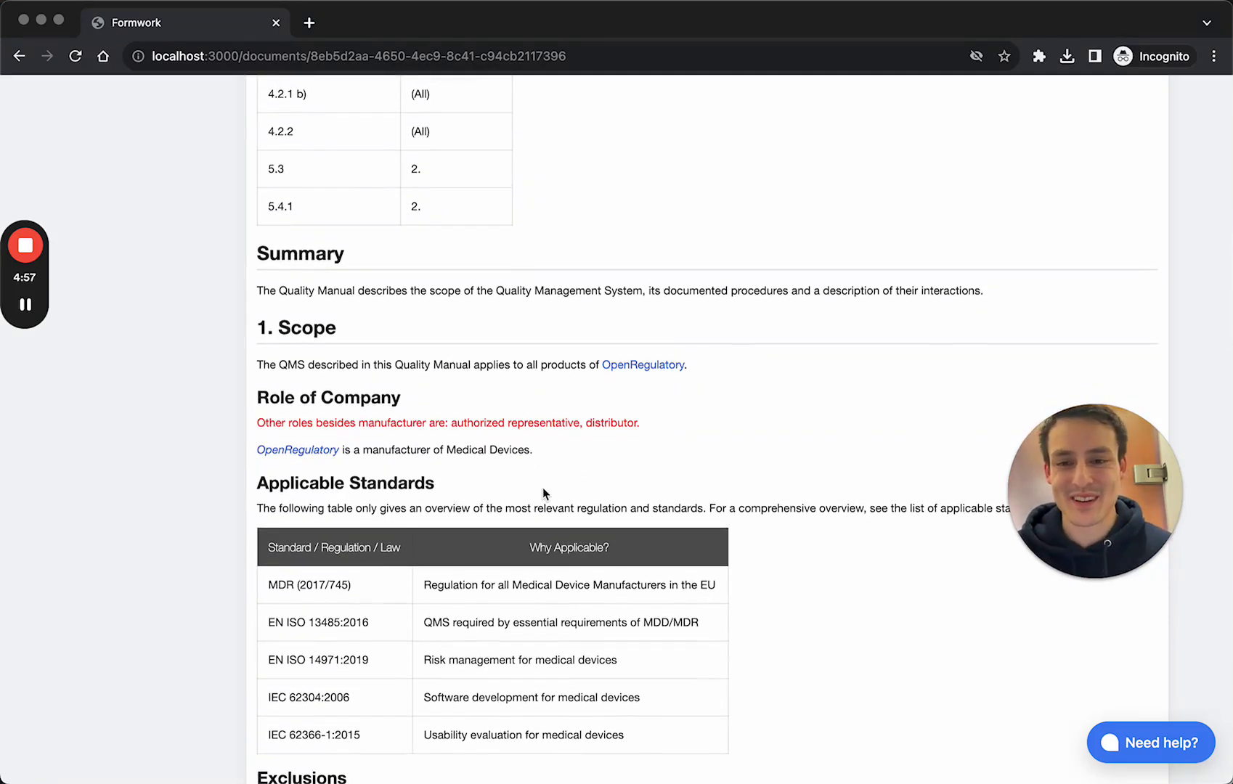
scroll(543, 487, down, 1)
scroll(543, 487, down, 1)
scroll(543, 487, down, 2)
scroll(543, 488, down, 2)
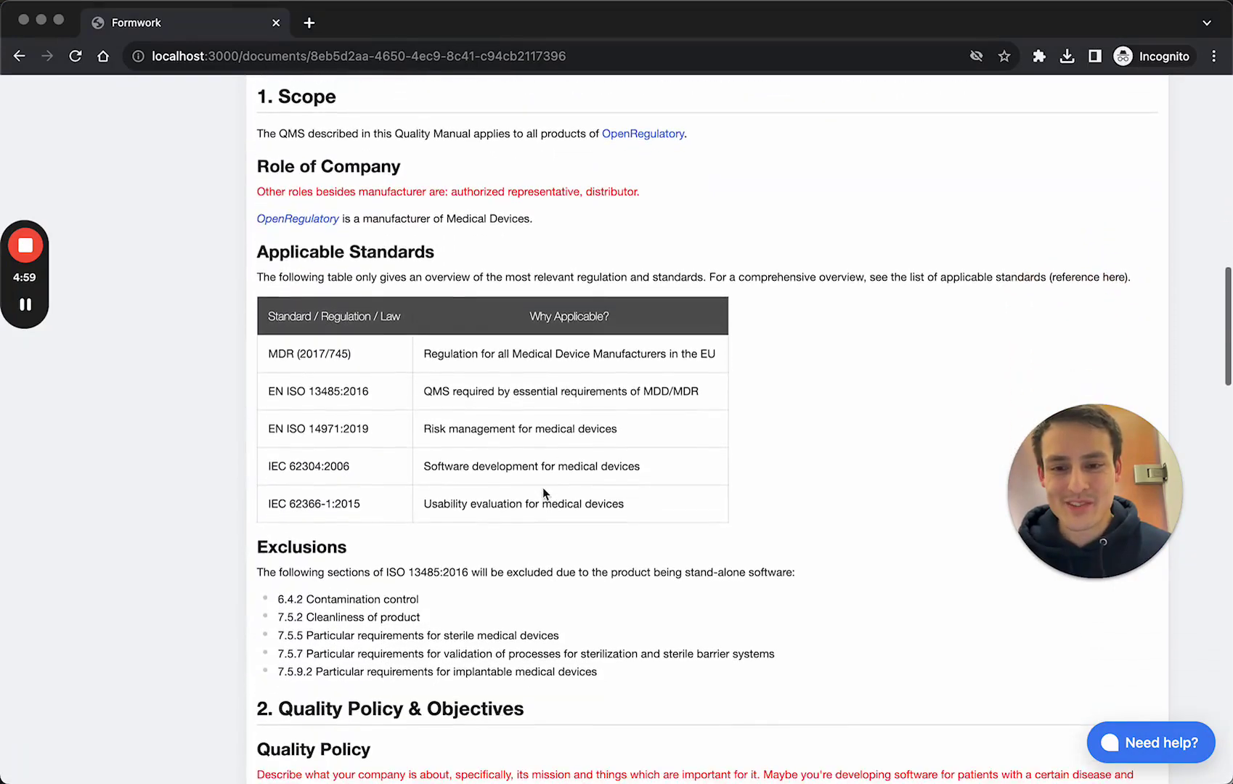
scroll(543, 487, down, 4)
scroll(542, 487, down, 1)
scroll(543, 487, down, 2)
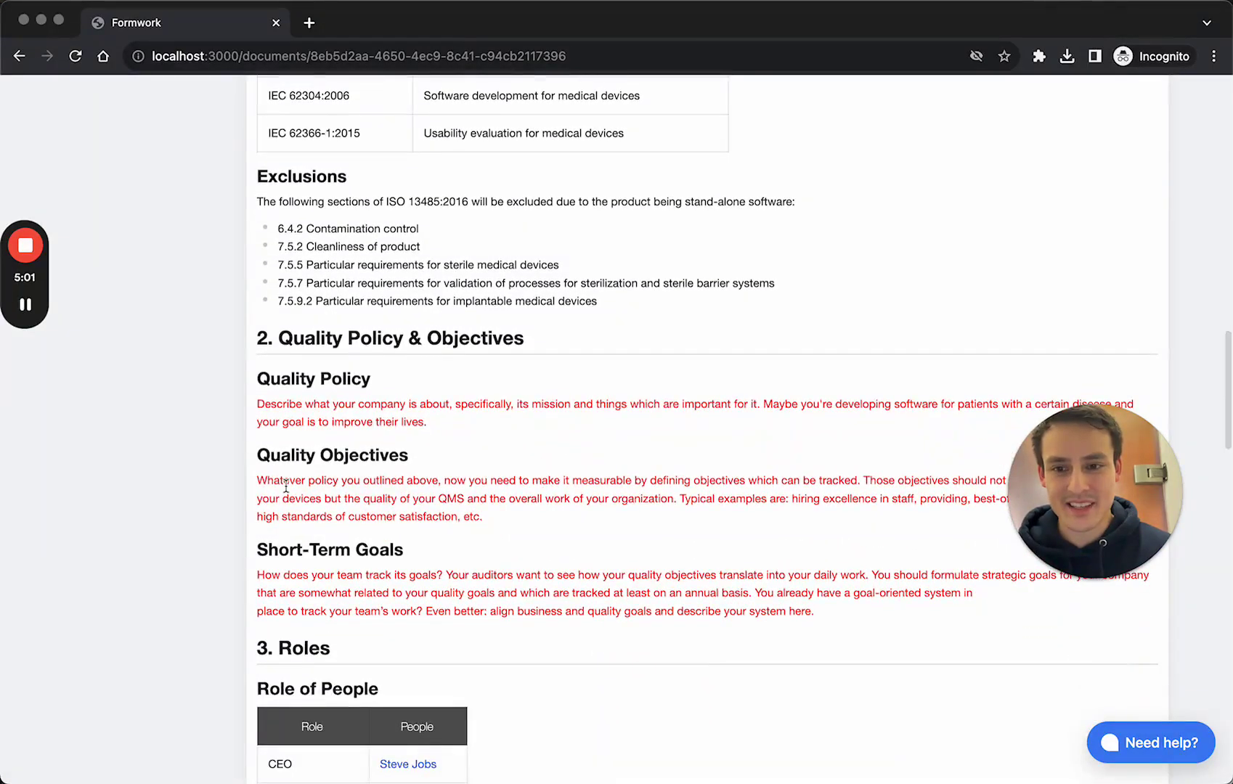
scroll(427, 491, down, 1)
scroll(430, 492, down, 2)
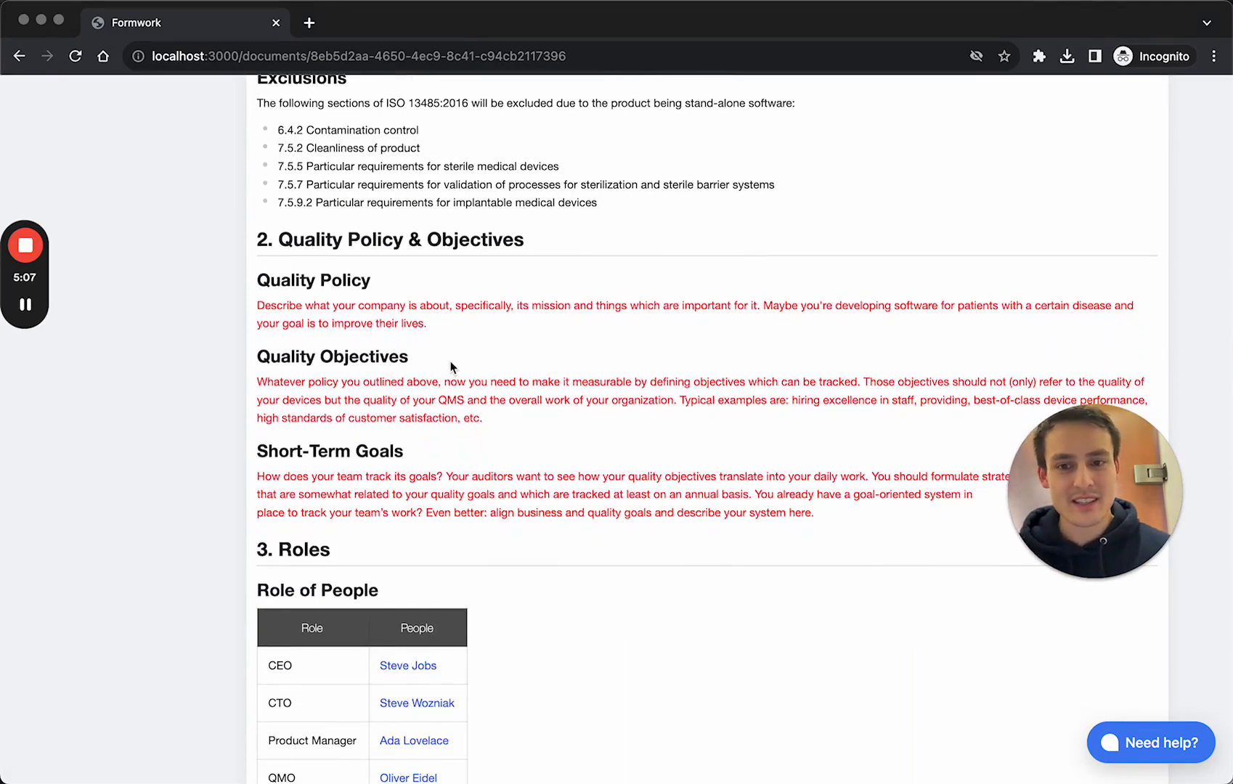
scroll(451, 366, up, 2)
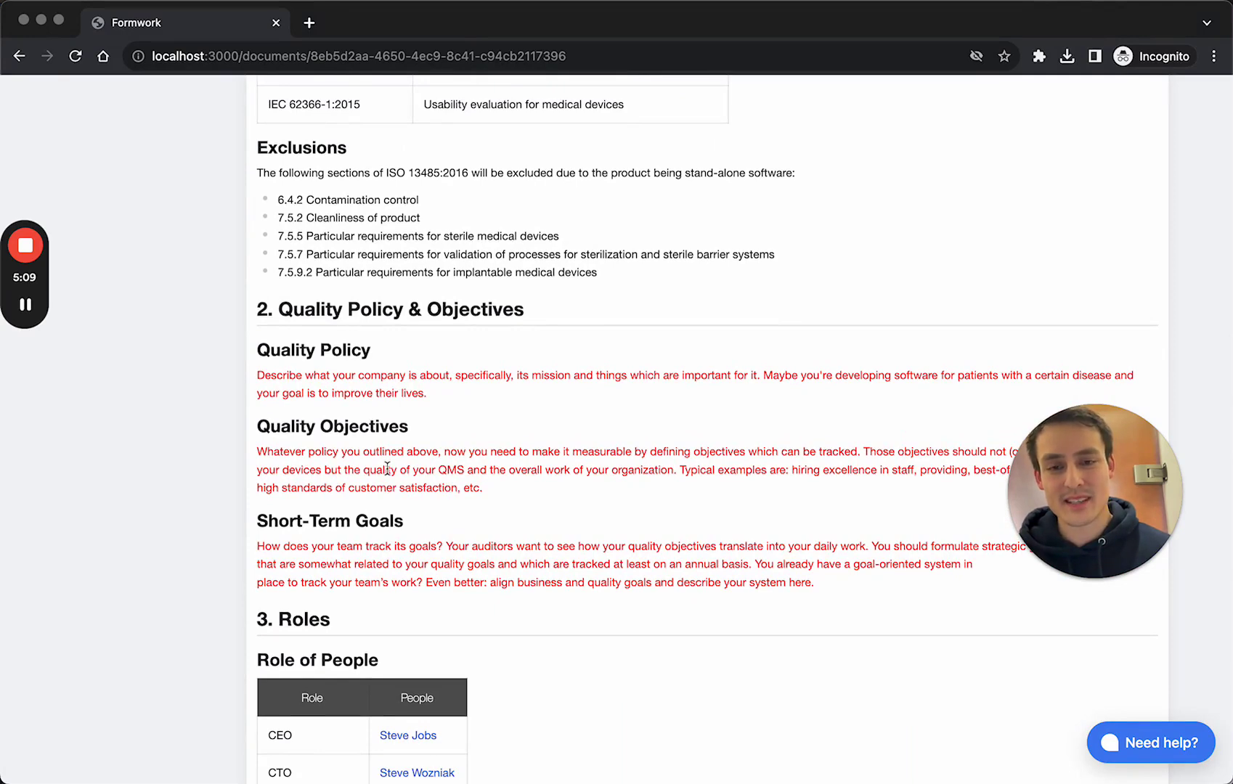
scroll(387, 467, down, 1)
scroll(388, 467, down, 2)
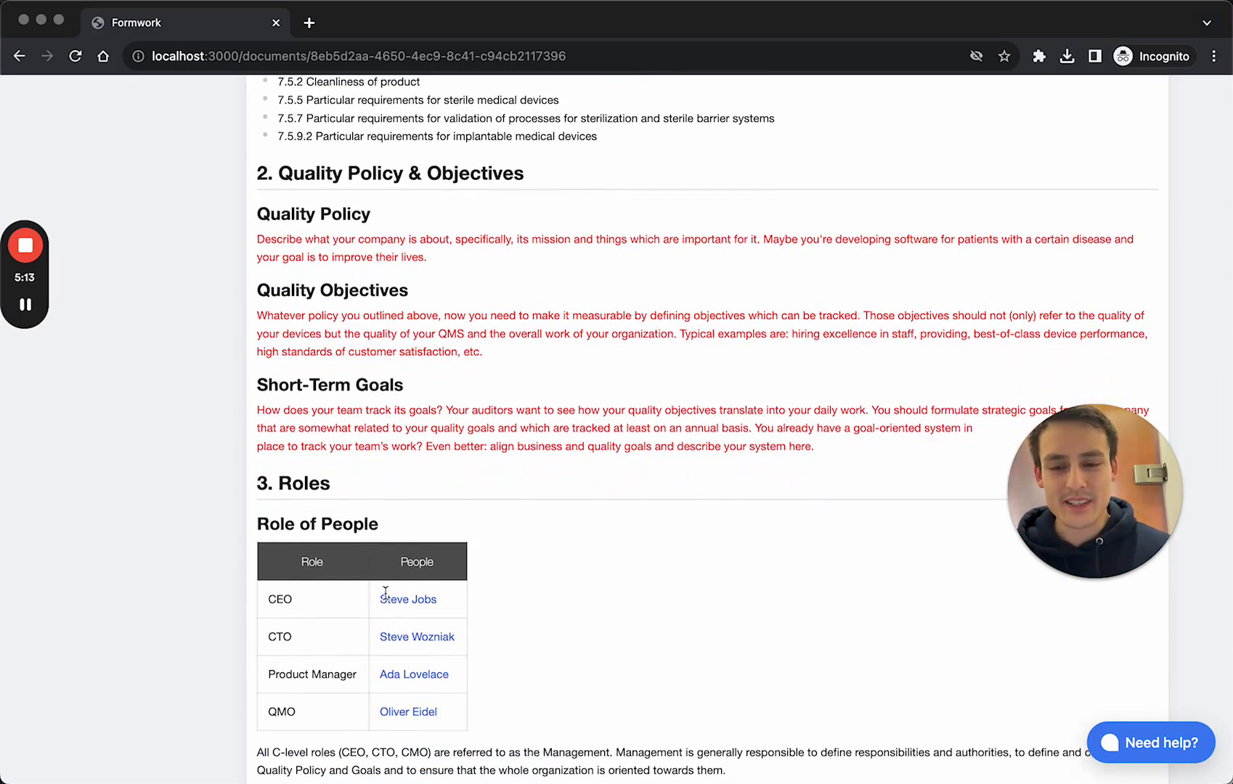
scroll(386, 594, down, 1)
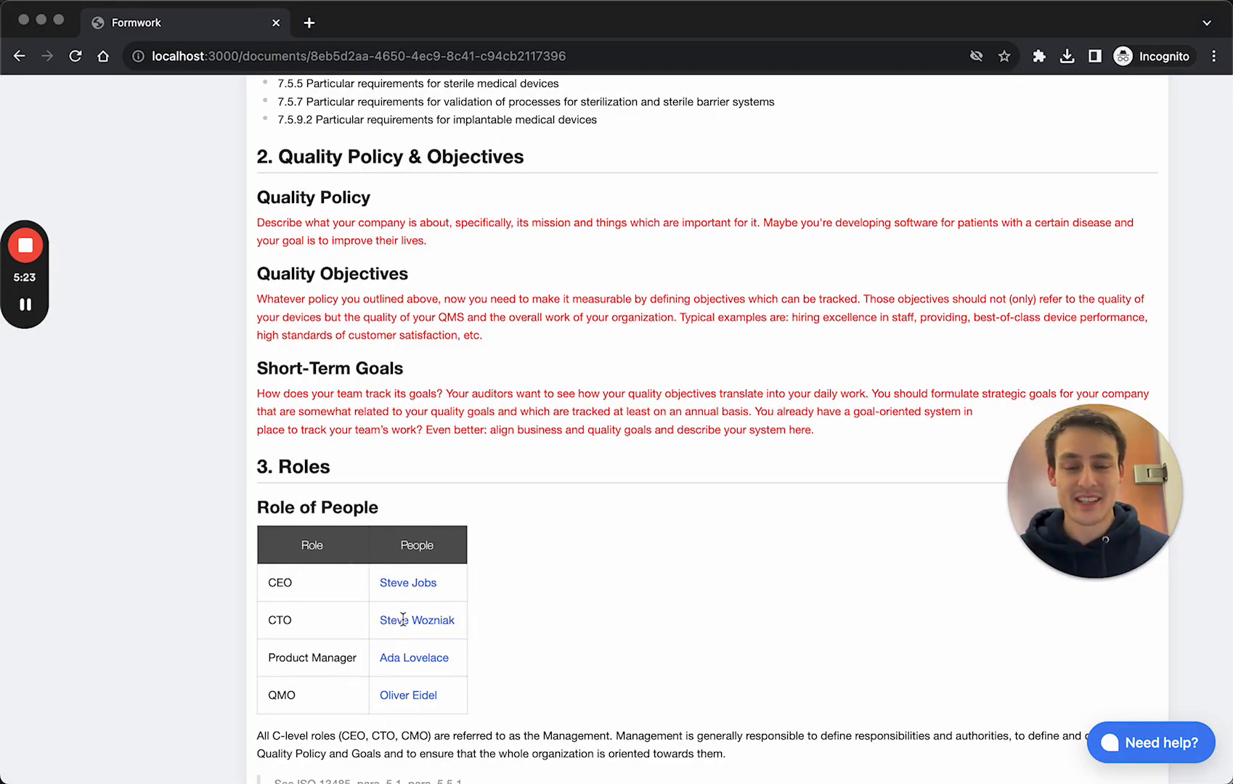
scroll(403, 619, down, 1)
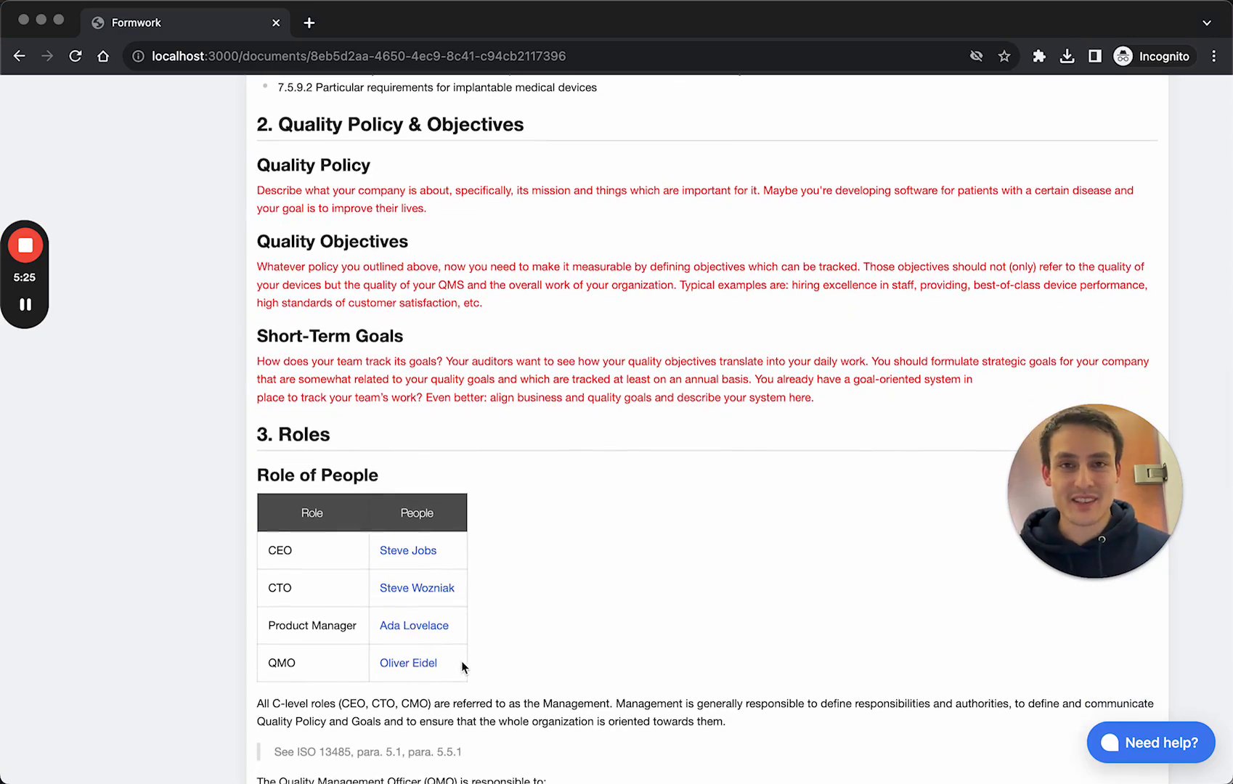
scroll(461, 665, down, 1)
scroll(462, 666, down, 2)
scroll(462, 666, down, 3)
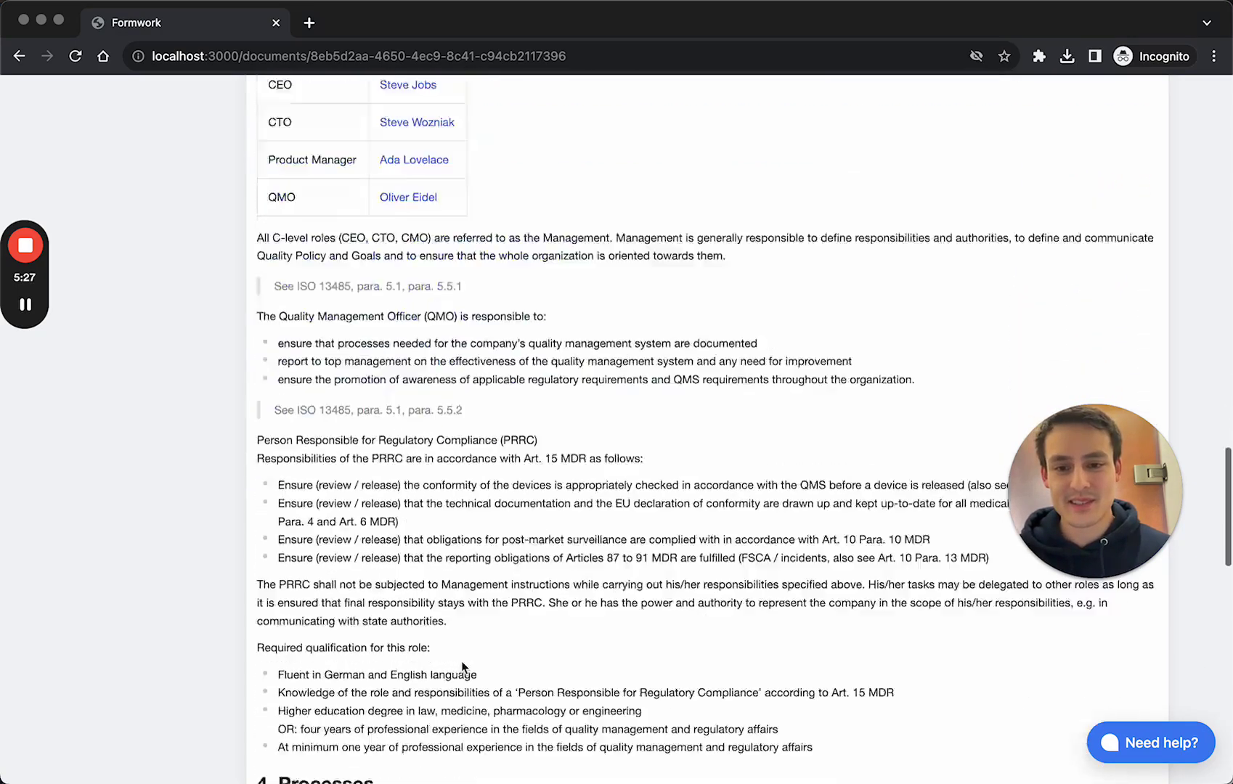
scroll(461, 665, down, 1)
scroll(461, 665, down, 2)
scroll(461, 664, down, 1)
scroll(462, 665, down, 1)
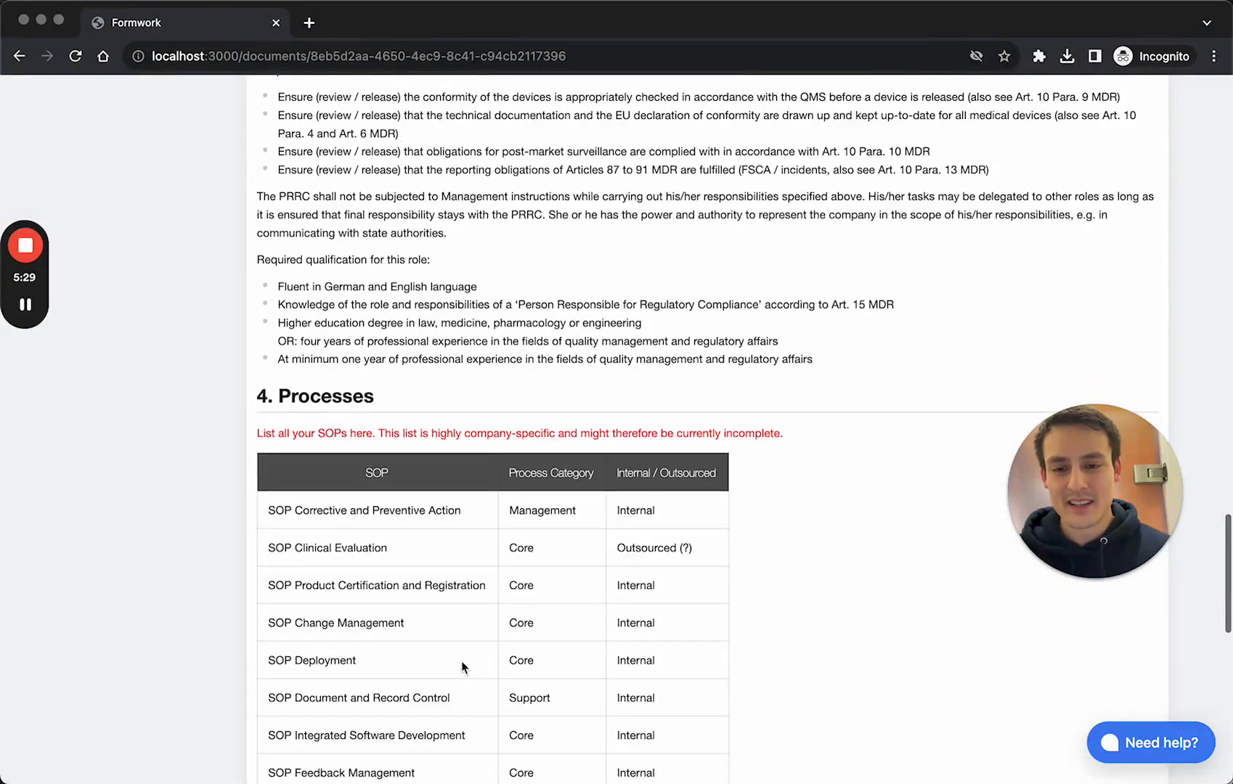
scroll(462, 665, down, 2)
scroll(462, 664, down, 1)
scroll(462, 665, down, 5)
scroll(462, 664, up, 3)
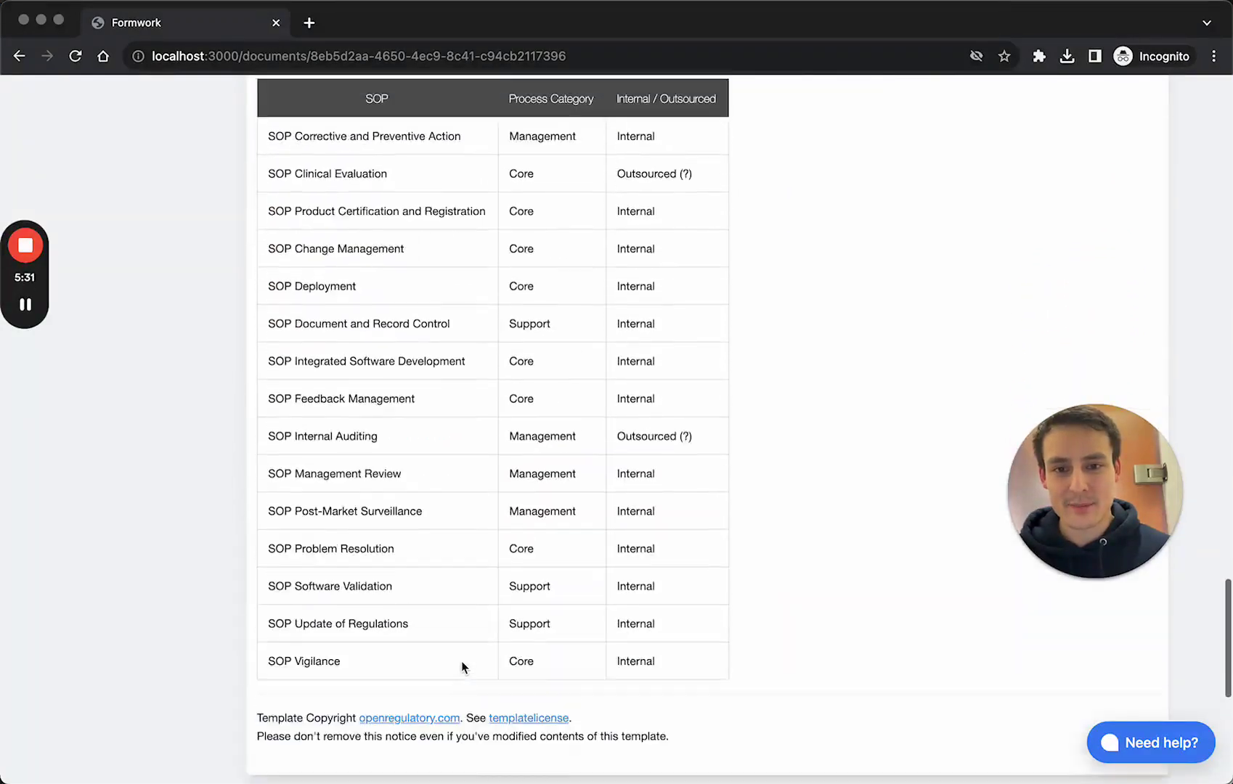
scroll(461, 666, up, 1)
scroll(462, 665, up, 6)
scroll(461, 665, up, 6)
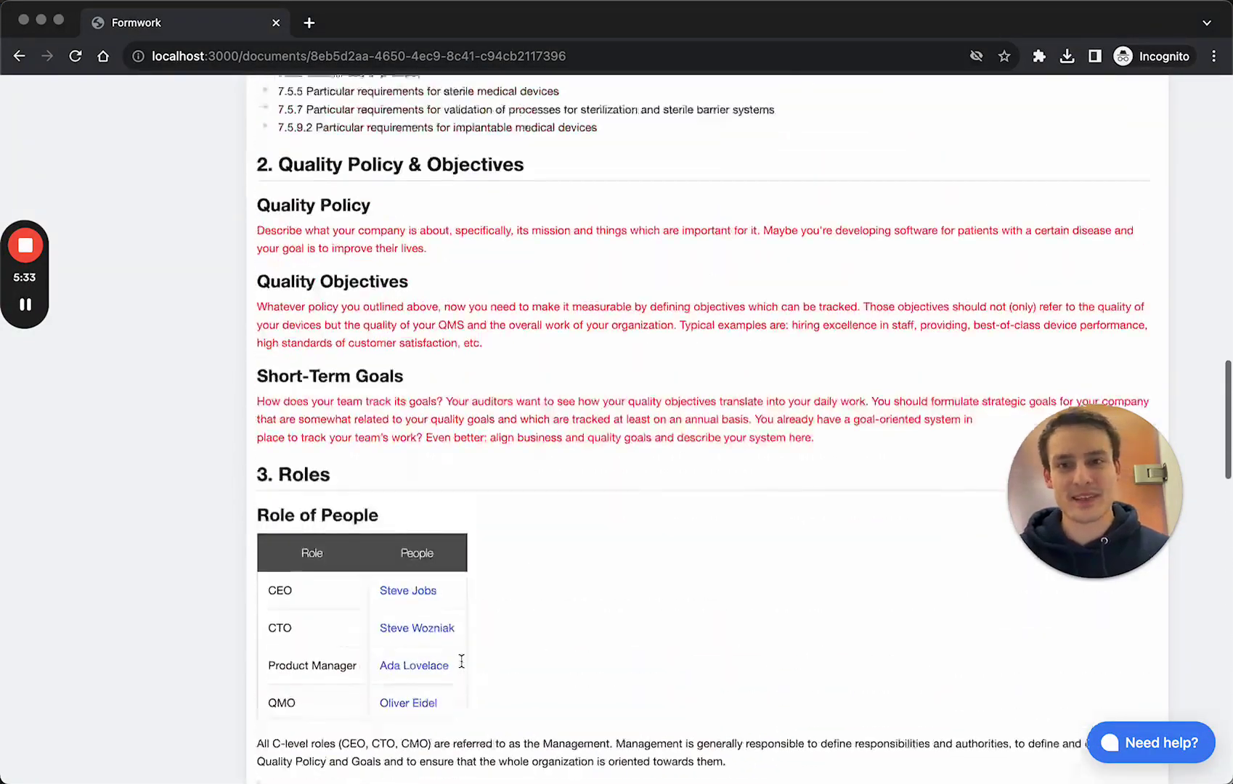
scroll(461, 666, up, 1)
scroll(462, 661, up, 1)
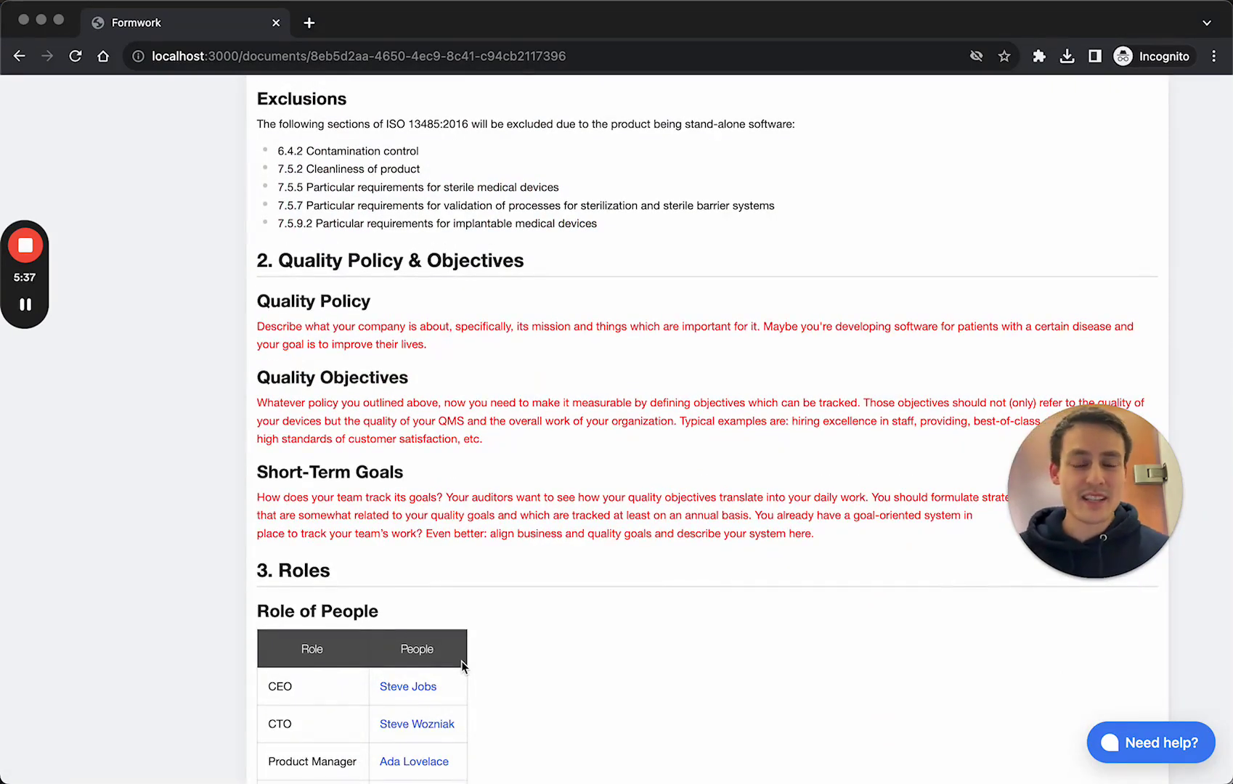
scroll(462, 662, down, 1)
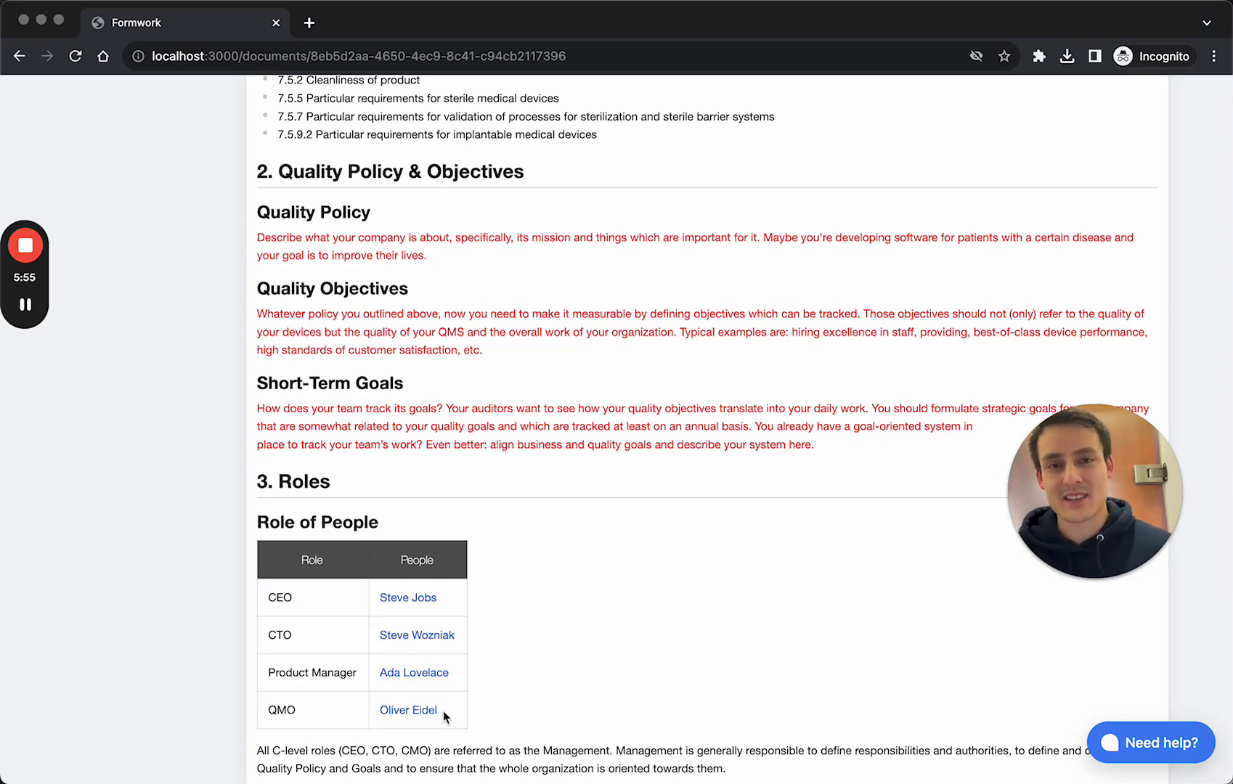
scroll(443, 711, up, 1)
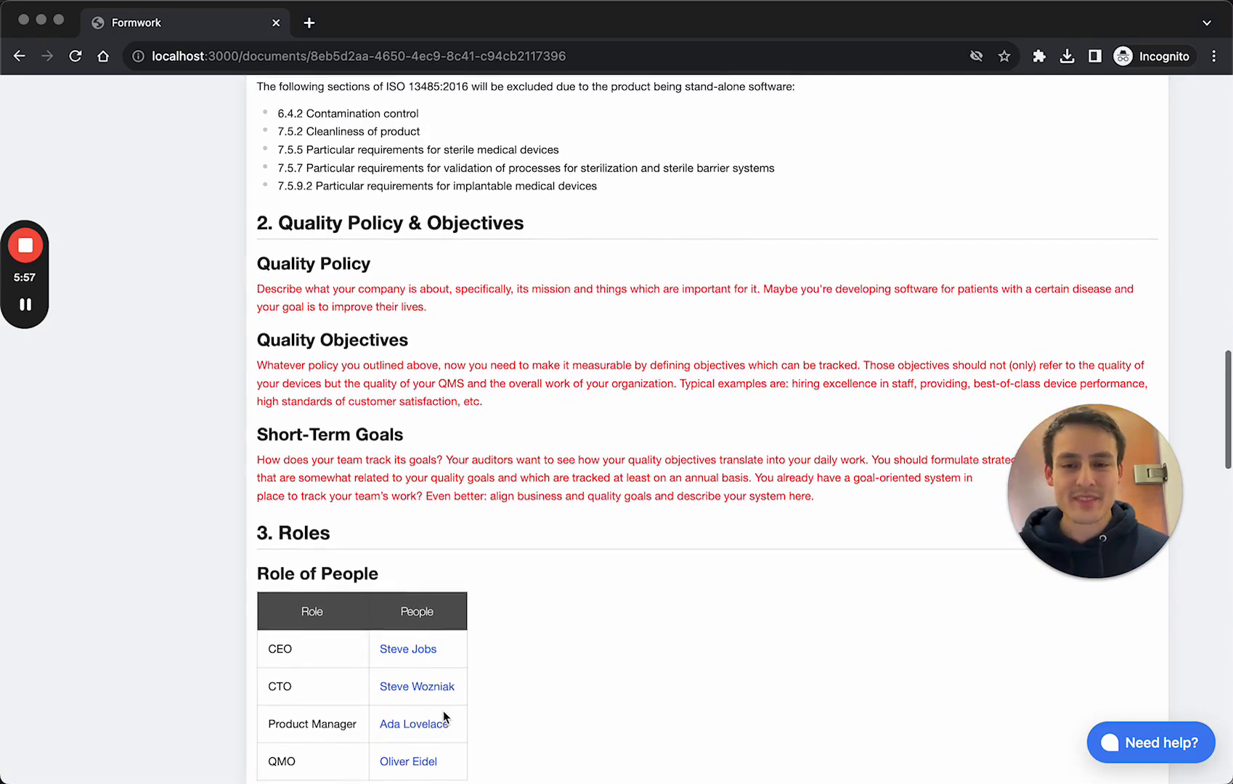
scroll(444, 711, down, 1)
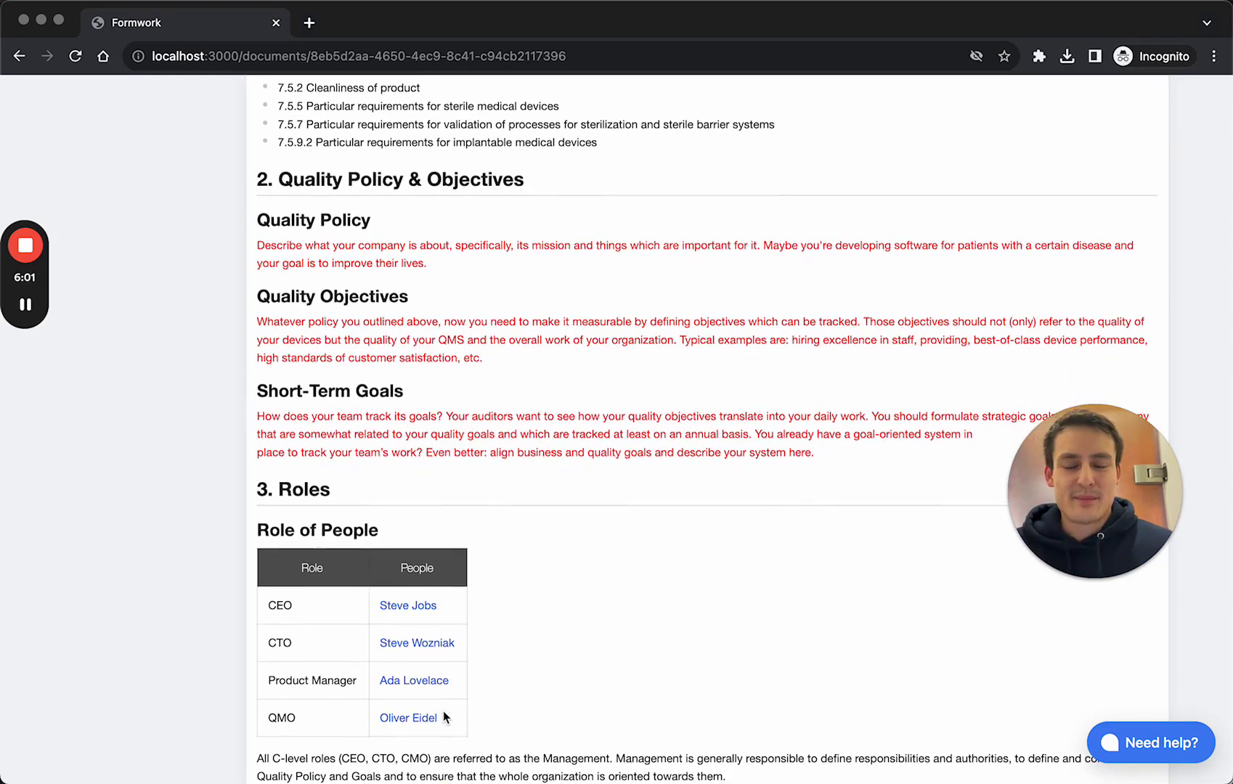
scroll(444, 713, up, 4)
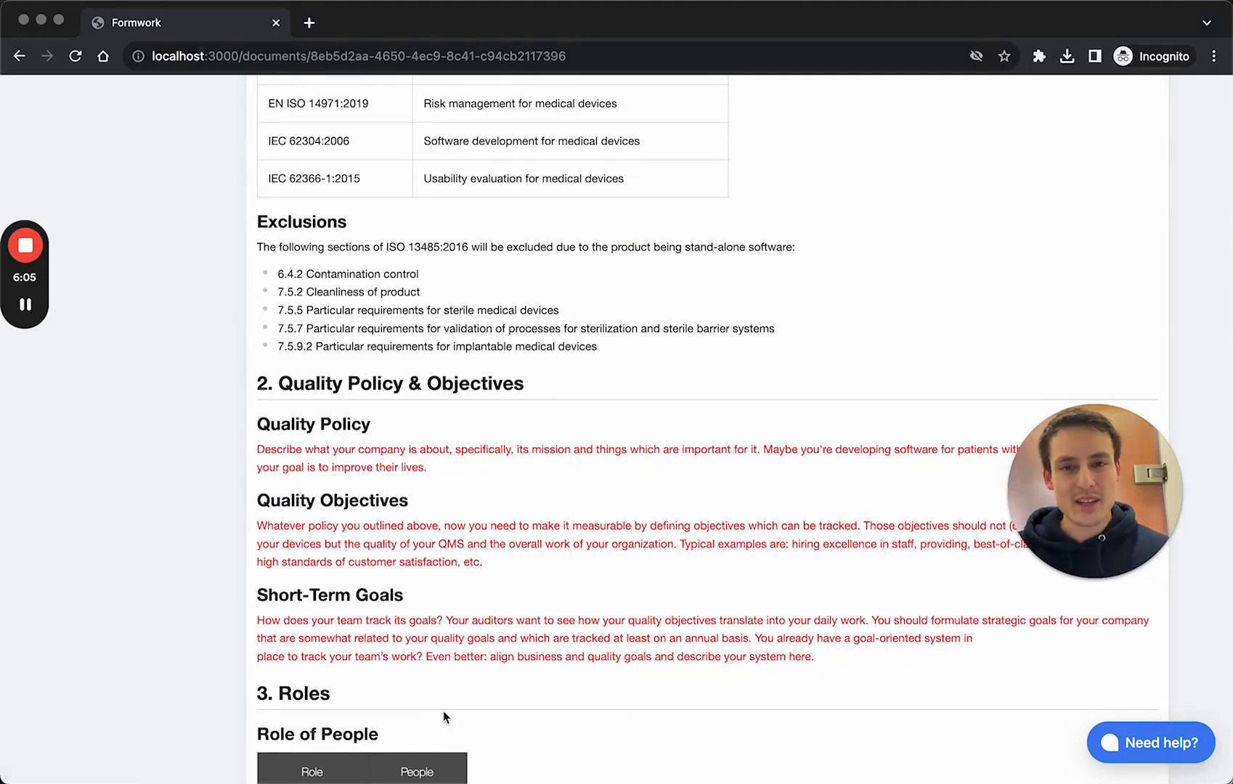
scroll(443, 716, up, 1)
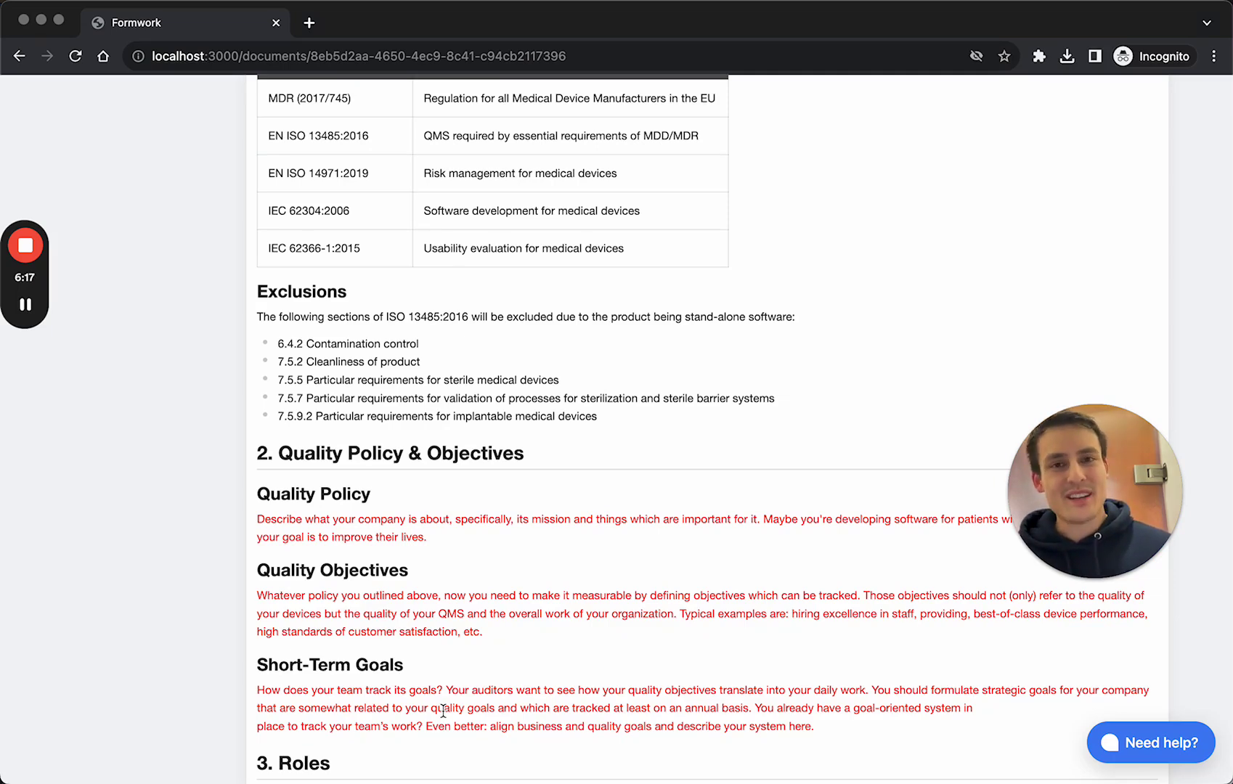
scroll(443, 711, up, 3)
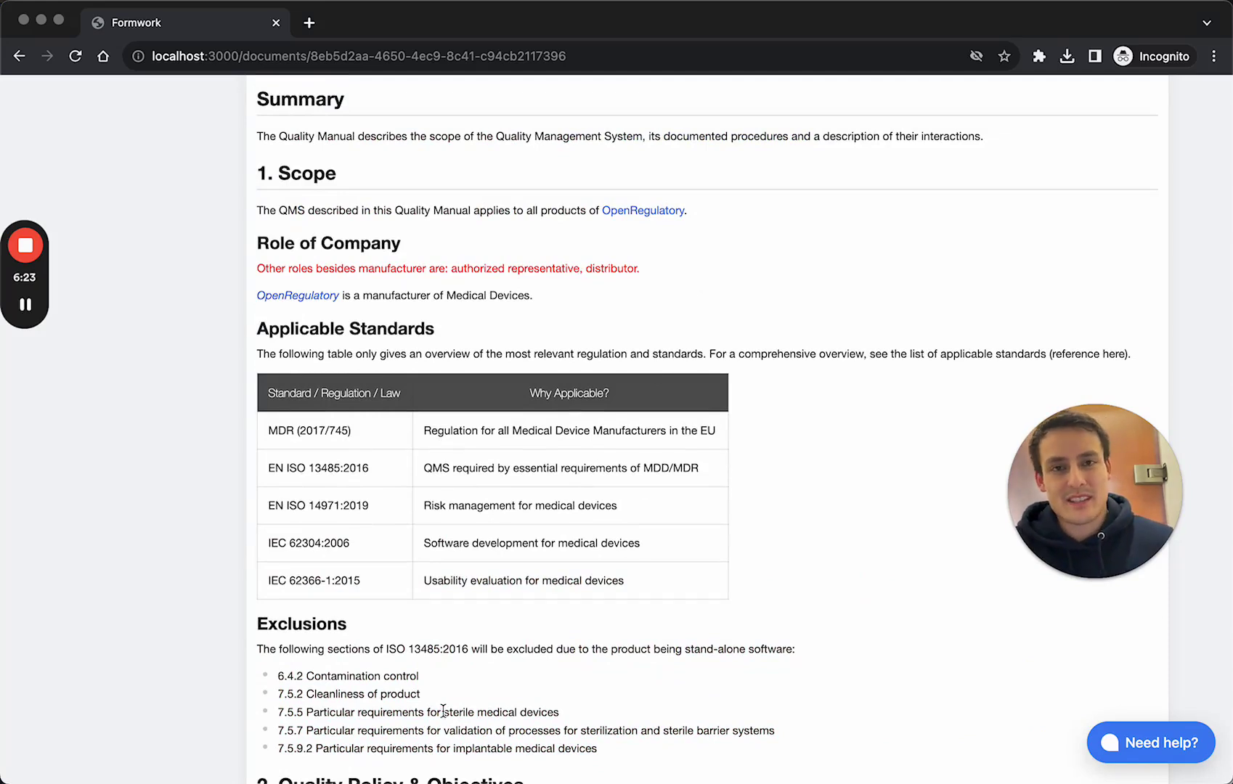
scroll(443, 711, up, 5)
scroll(443, 712, up, 10)
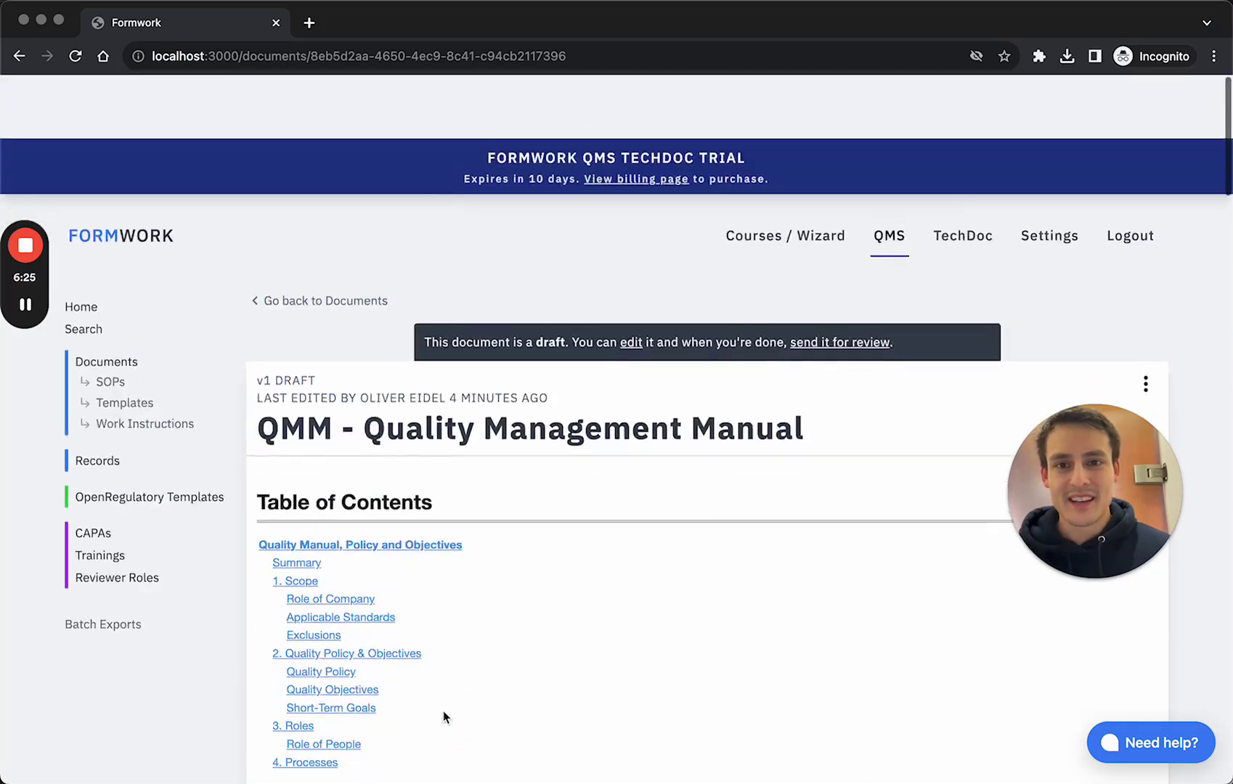
scroll(443, 711, down, 1)
scroll(443, 711, up, 1)
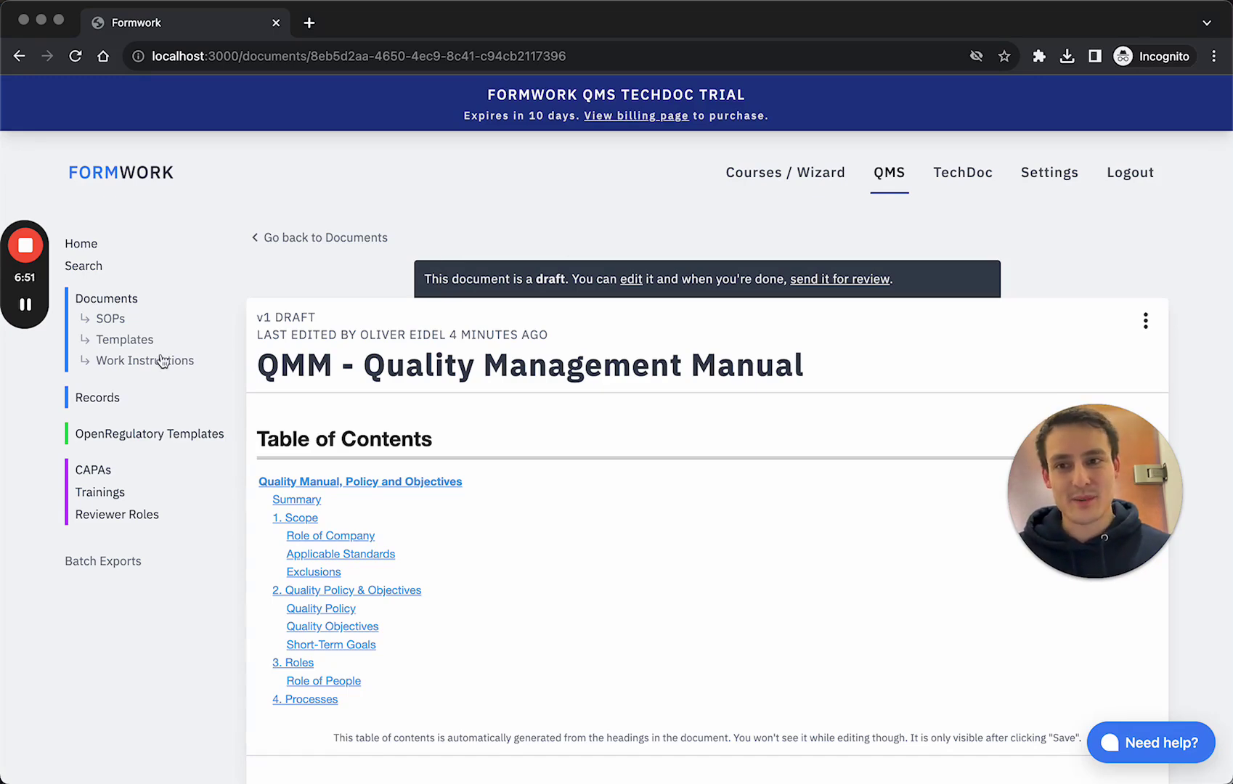
Switch to the OpenRegulatory Templates library showing its three template folders.
click(160, 435)
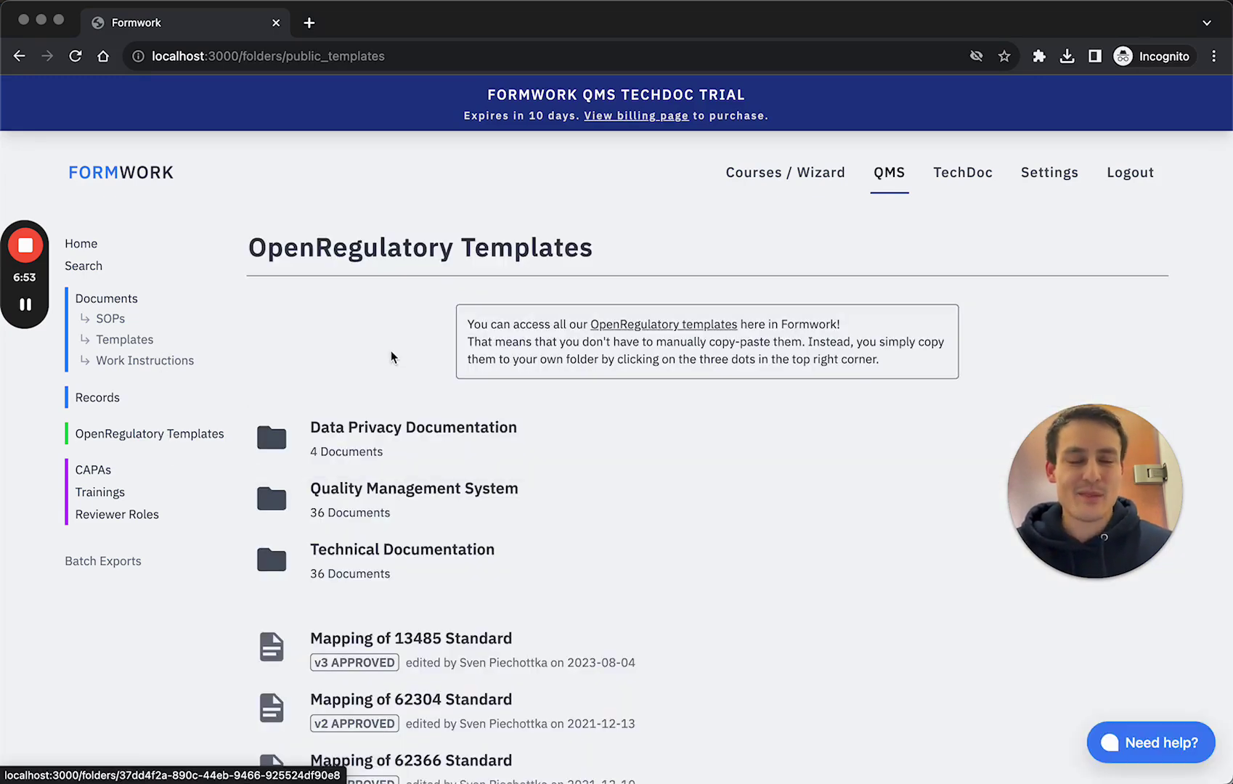